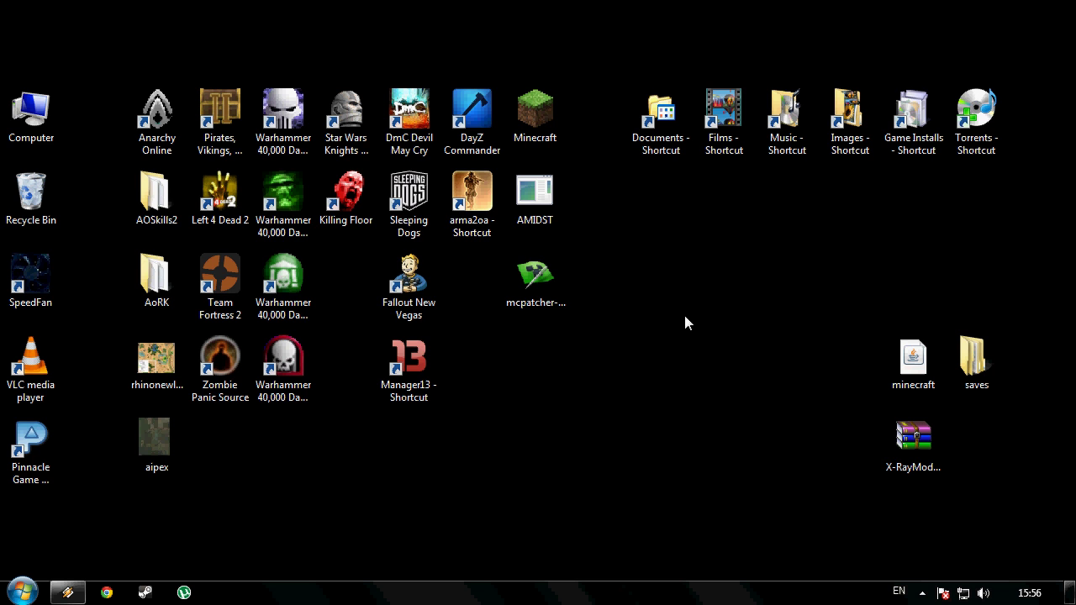
Search Chrome for 'minecraft xray' and open the [1.4.7] Xray Mod forum topic at its Download section.
click(107, 592)
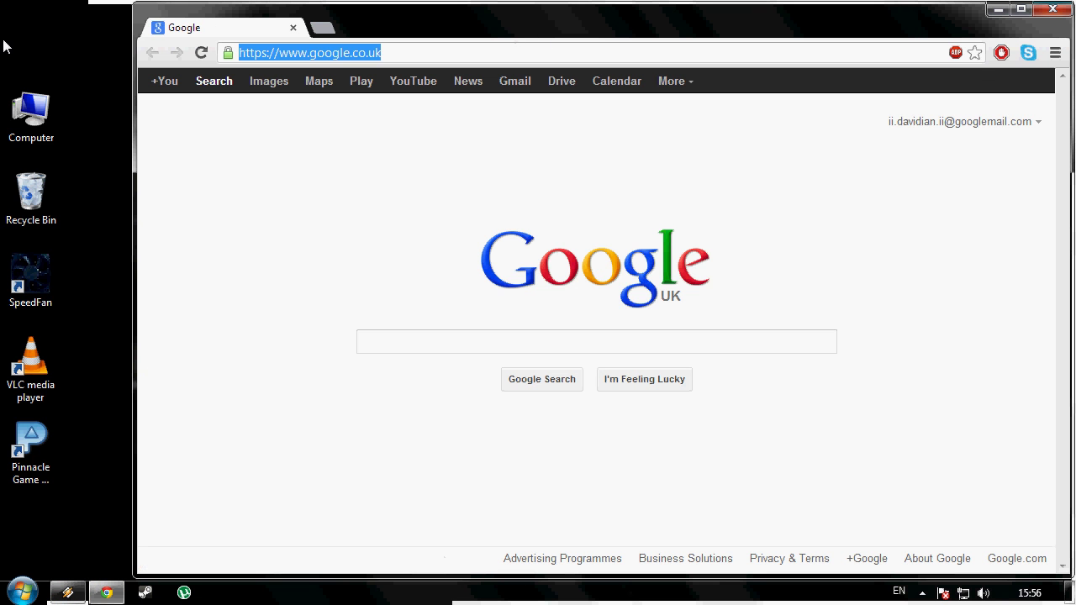
text(minec)
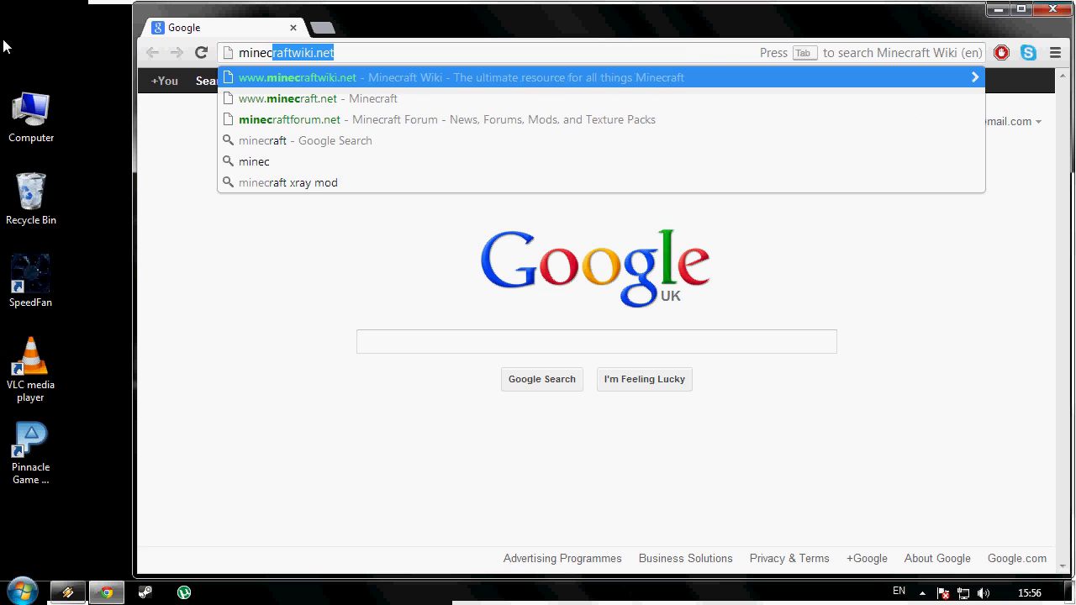
text(raft)
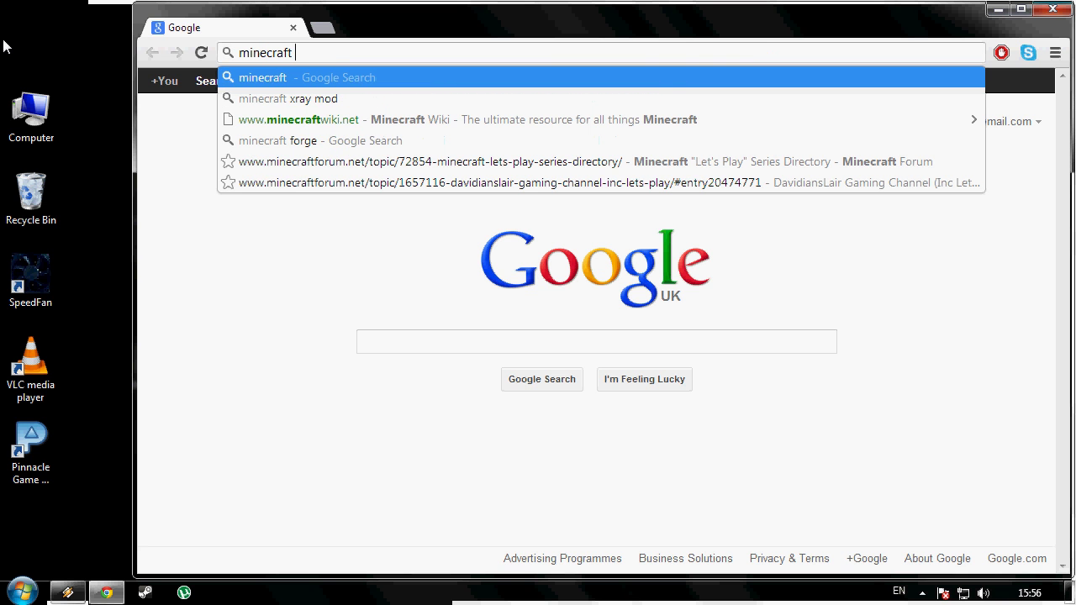
text( xray)
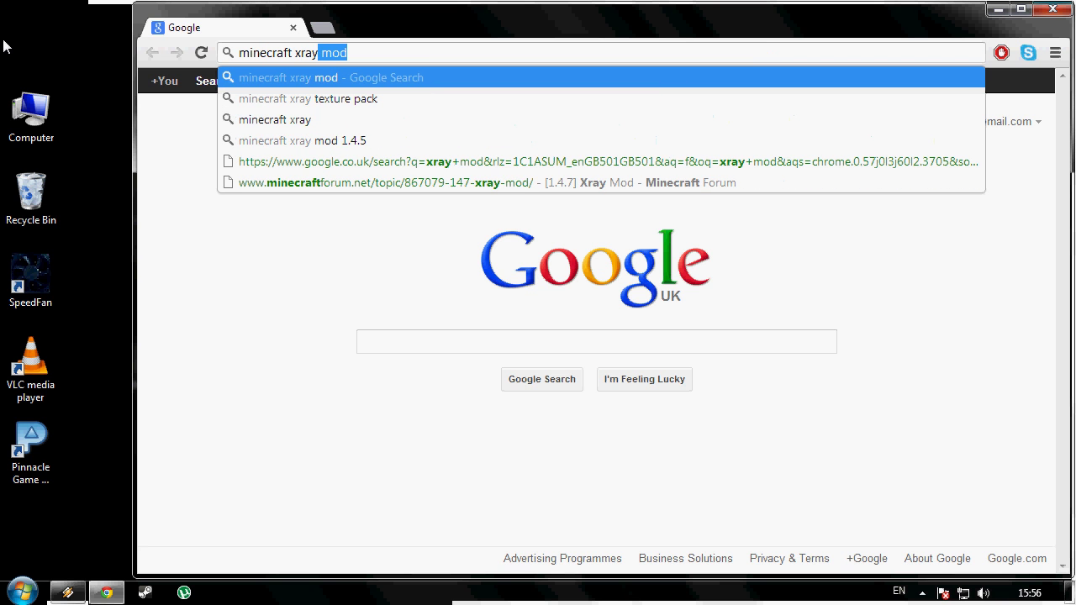
key(Return)
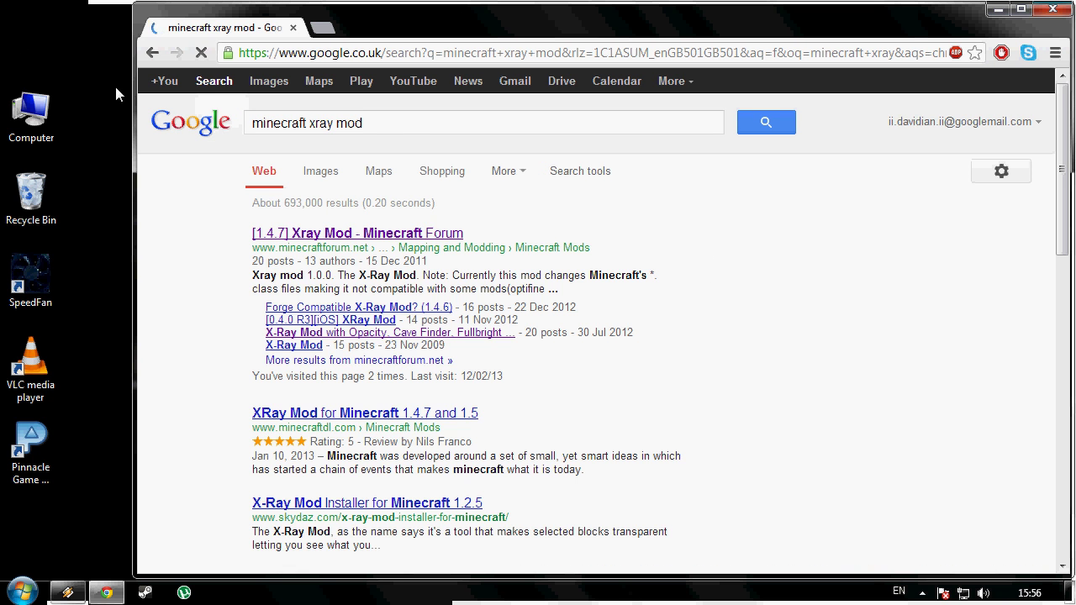
click(366, 239)
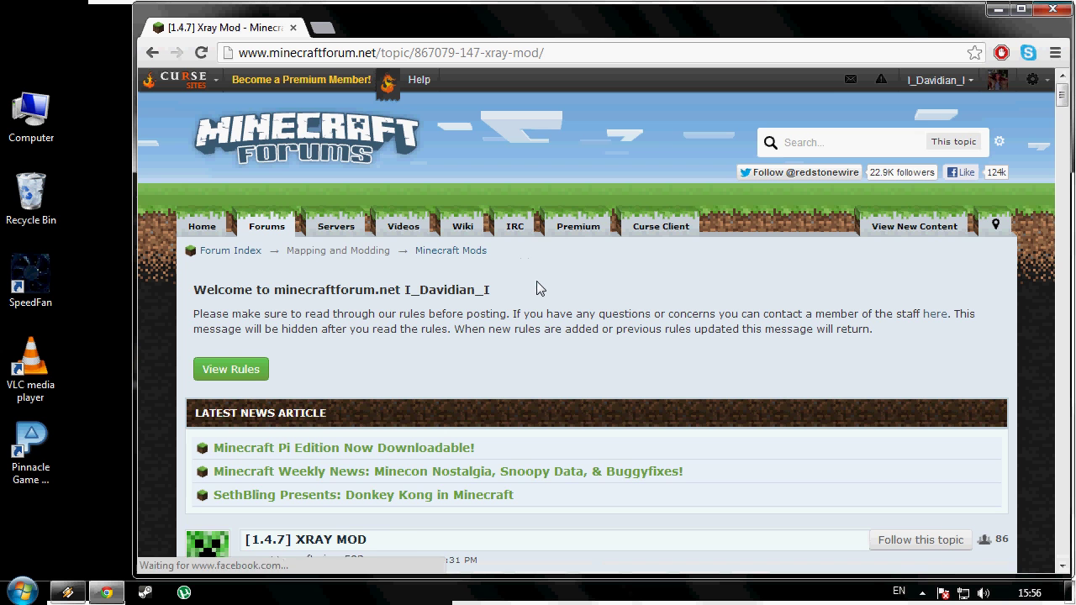
scroll(536, 280, down, 8)
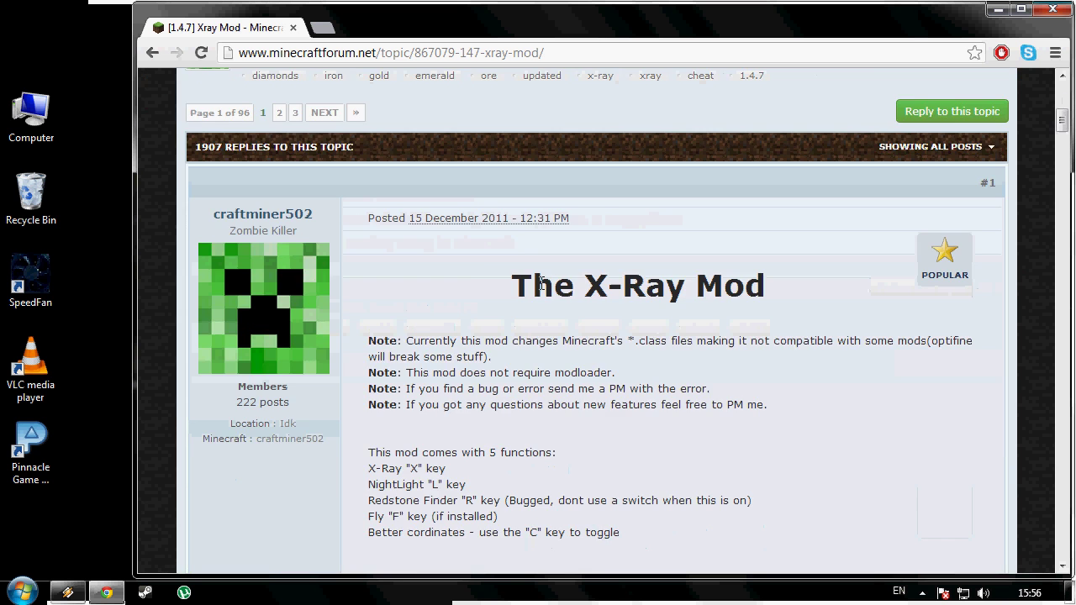
scroll(539, 286, down, 4)
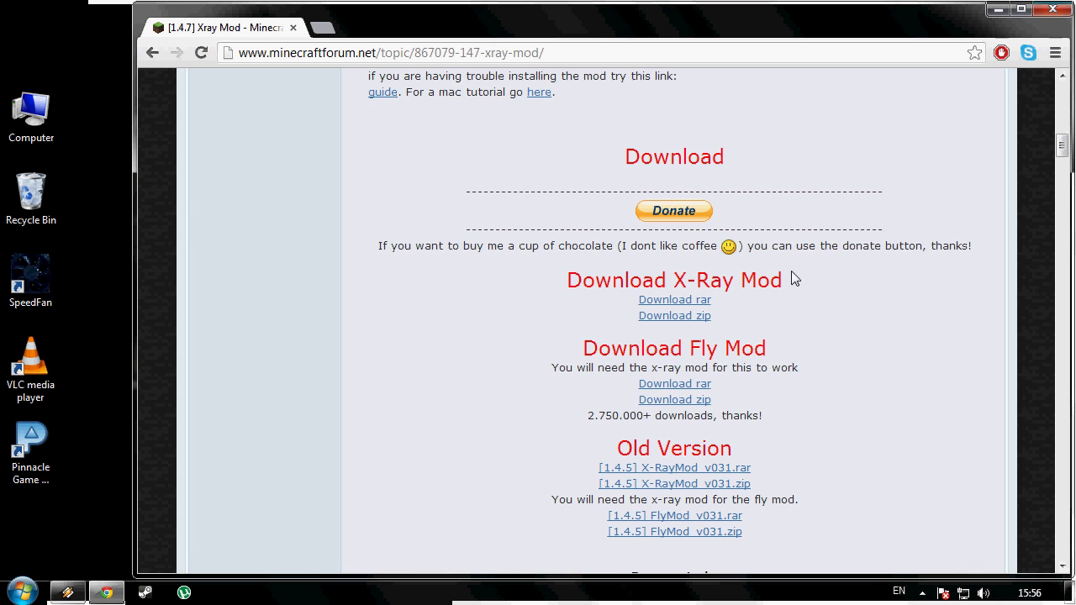
scroll(858, 278, down, 1)
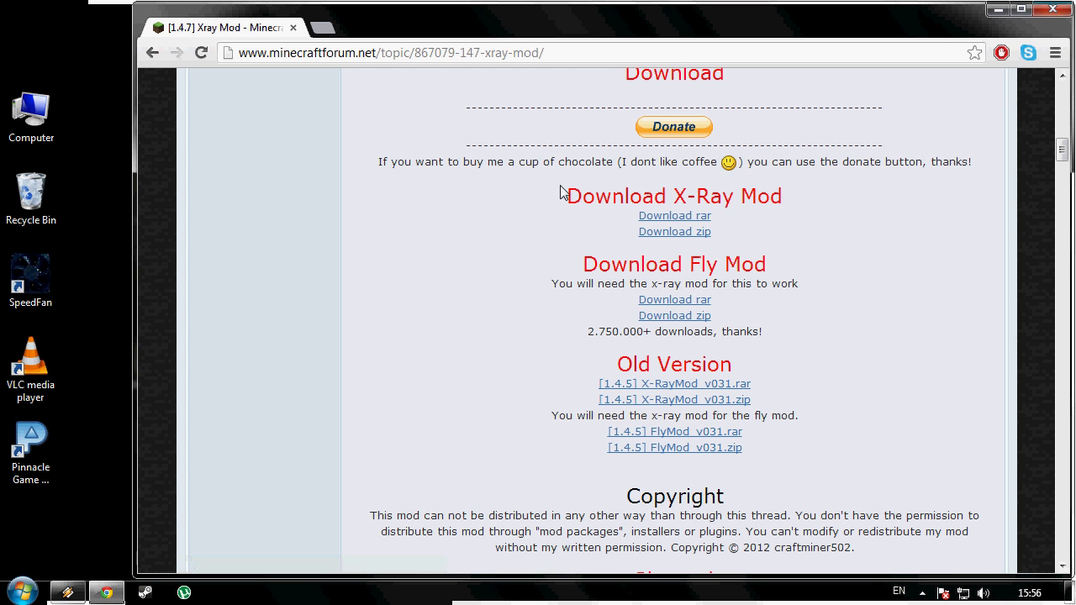
Download the X-RayMod_v034 rar through the Download rar link, skipping the adf.ly ad.
click(694, 227)
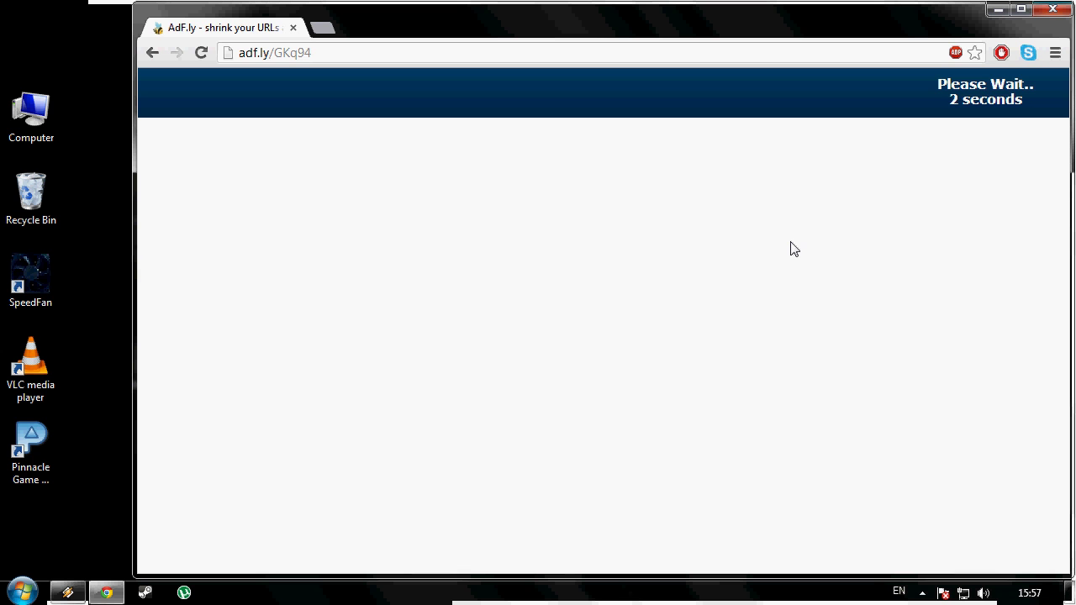
click(971, 106)
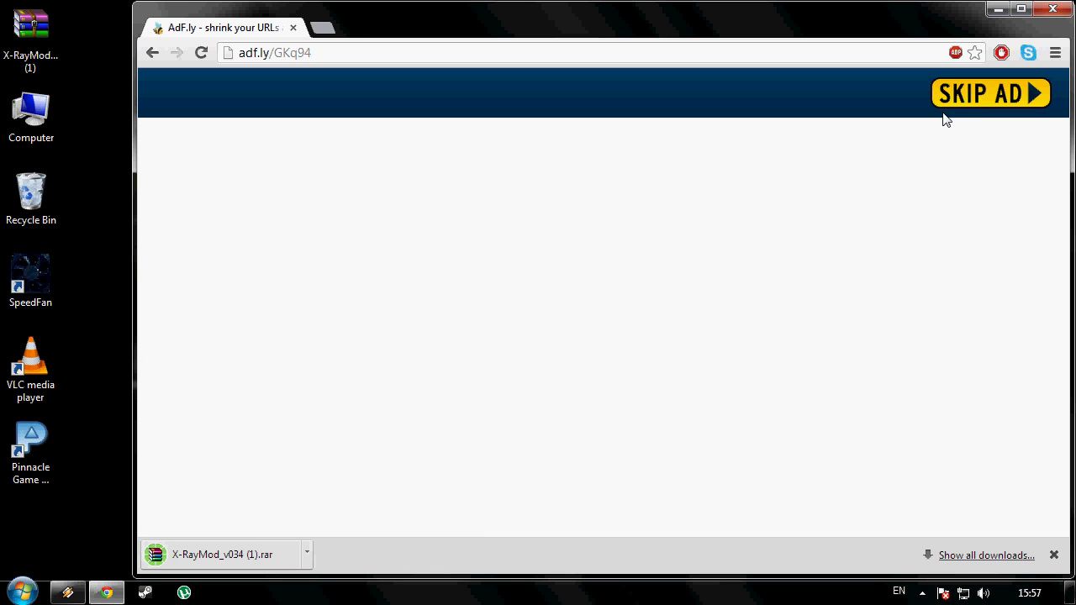
Close Chrome, delete the duplicate X-RayMod_v034 (1) archive, and move X-RayMod_v034 beside the minecraft icon.
click(1049, 20)
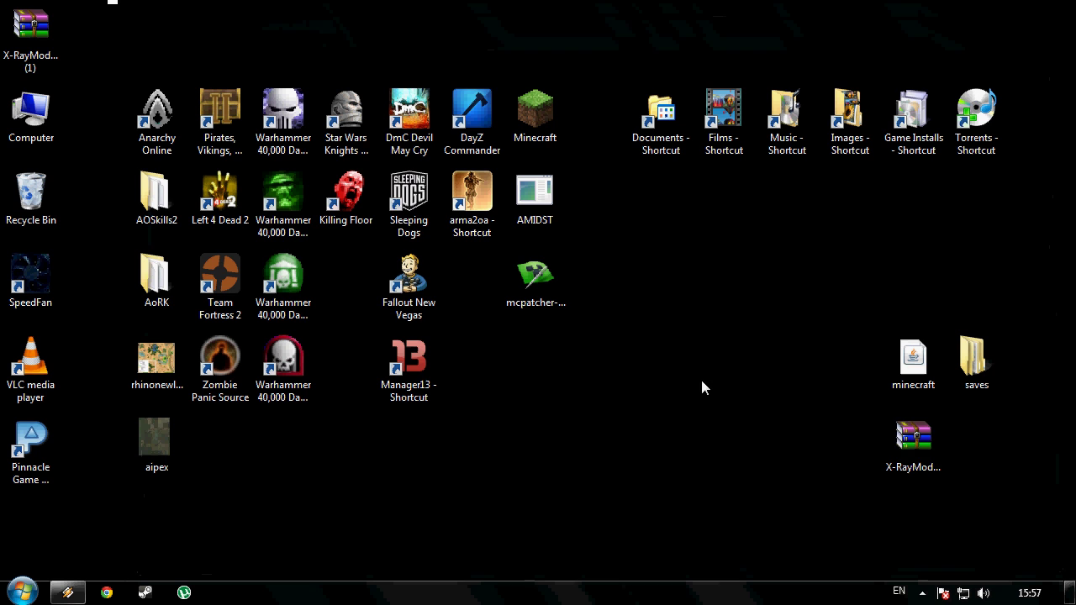
click(916, 446)
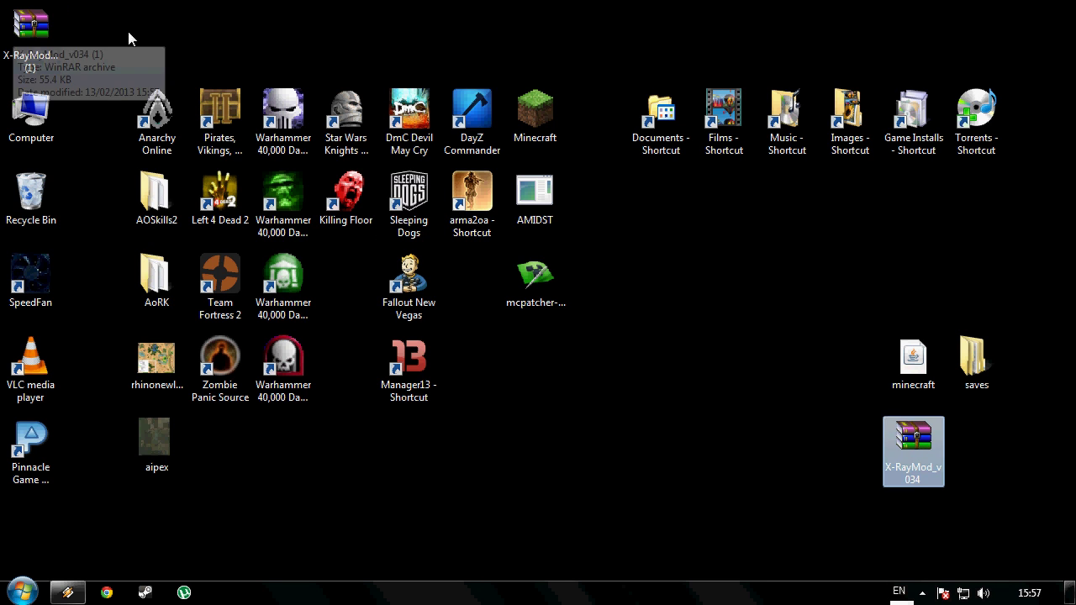
drag(116, 63, 38, 202)
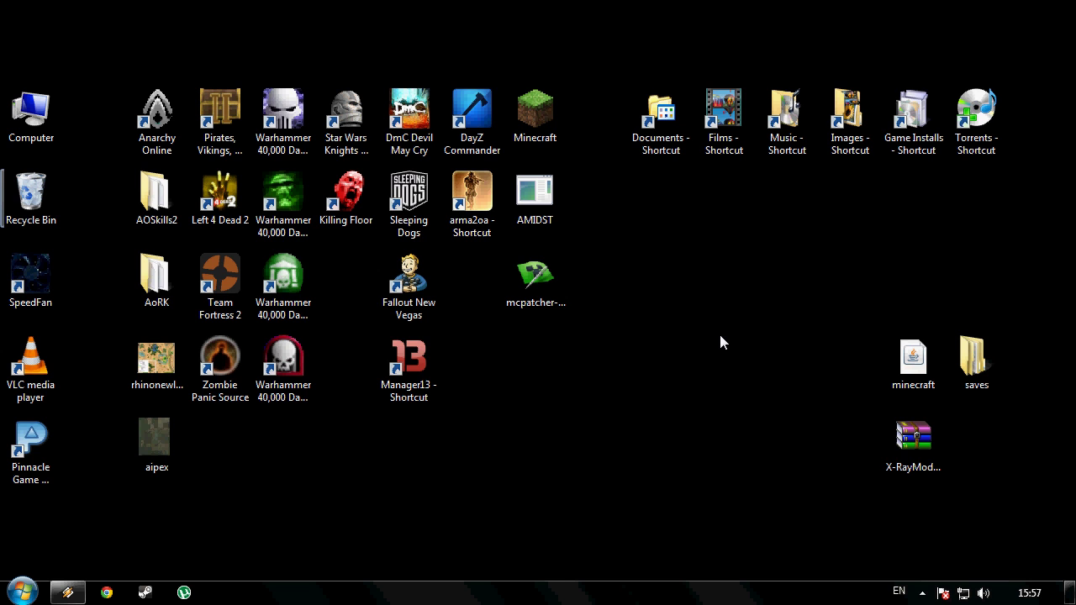
drag(908, 450, 788, 362)
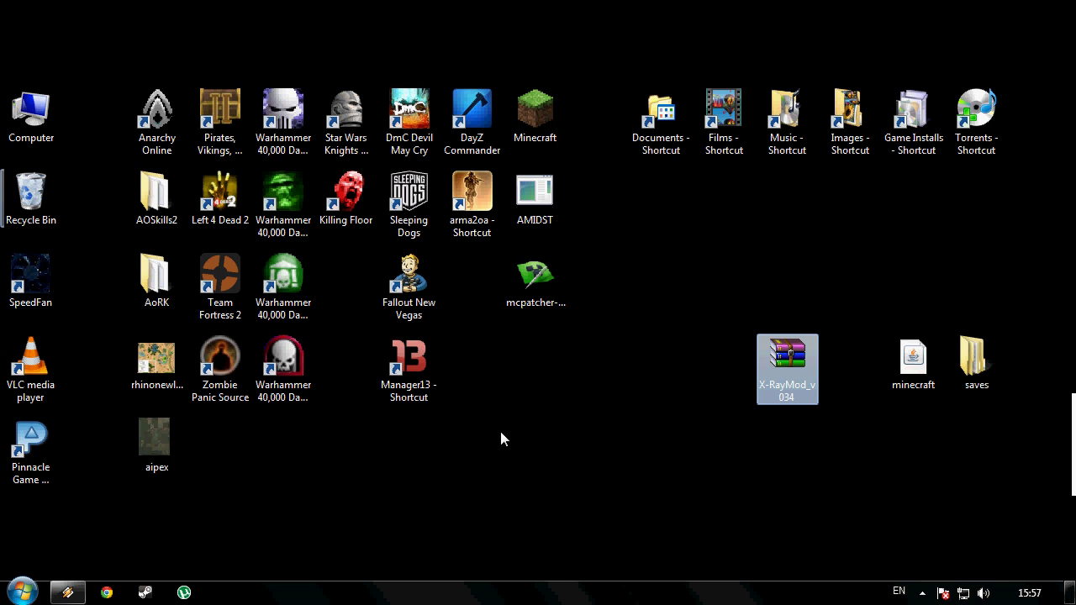
Browse via %appdata% to Roaming\.minecraft\bin and bring up the actions menu for minecraft.jar.
click(20, 591)
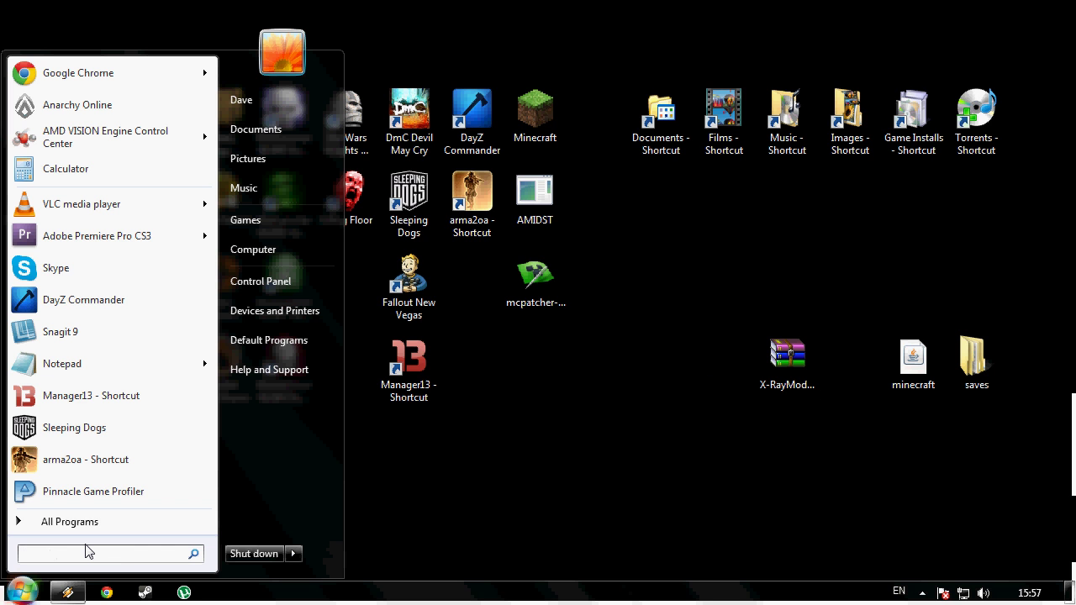
text(%appd)
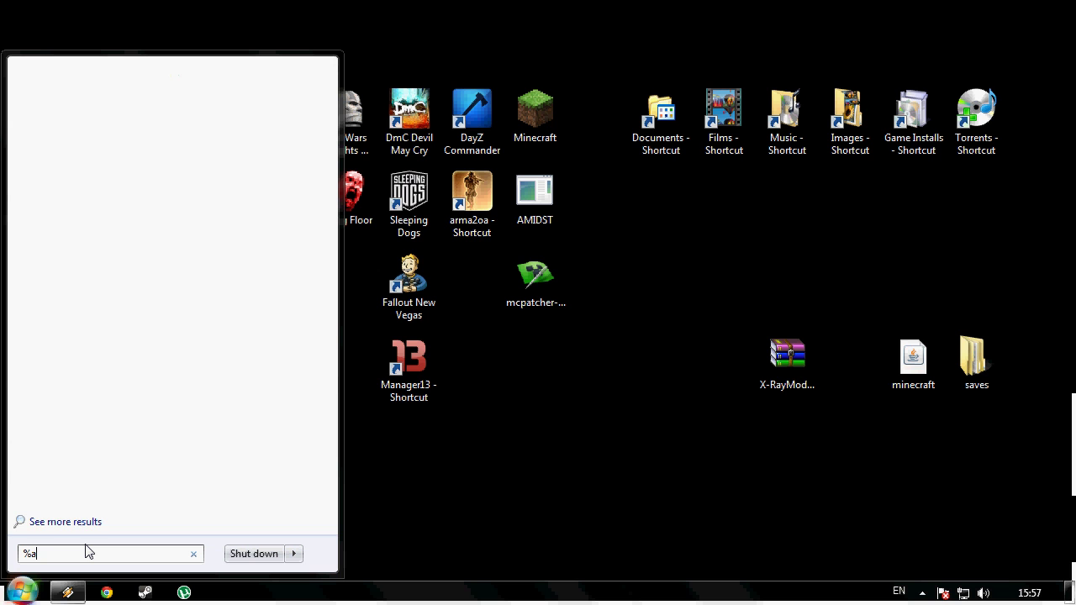
text(ata%)
click(72, 72)
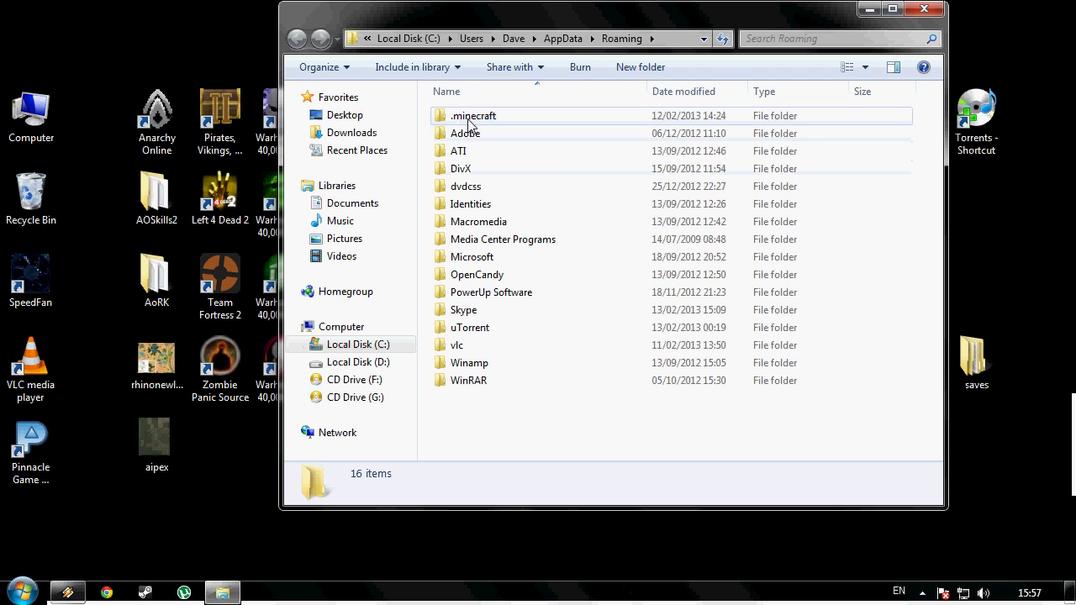
double_click(468, 123)
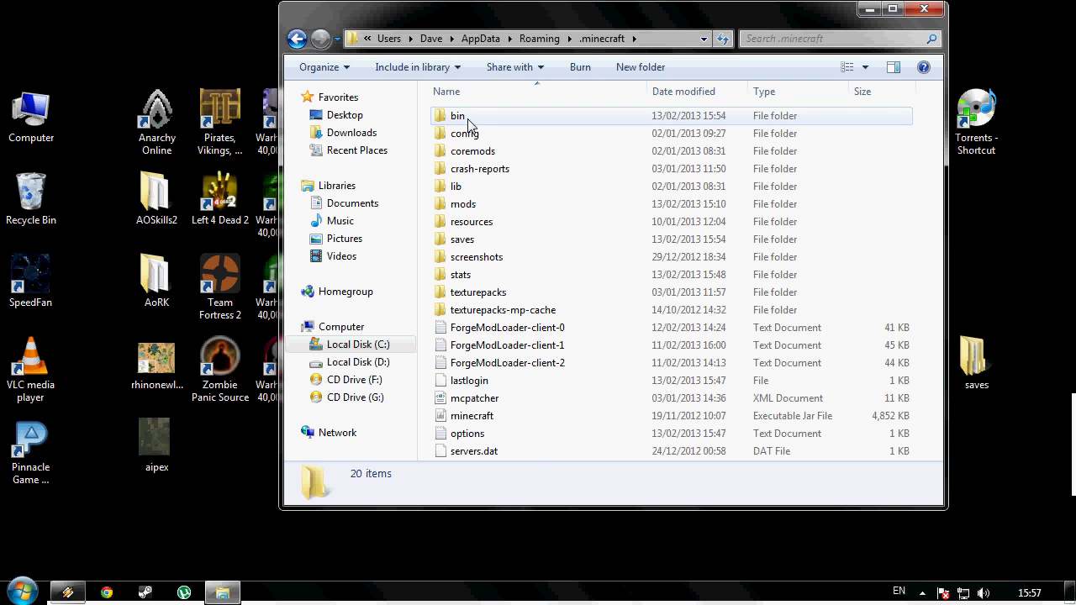
click(464, 122)
double_click(464, 121)
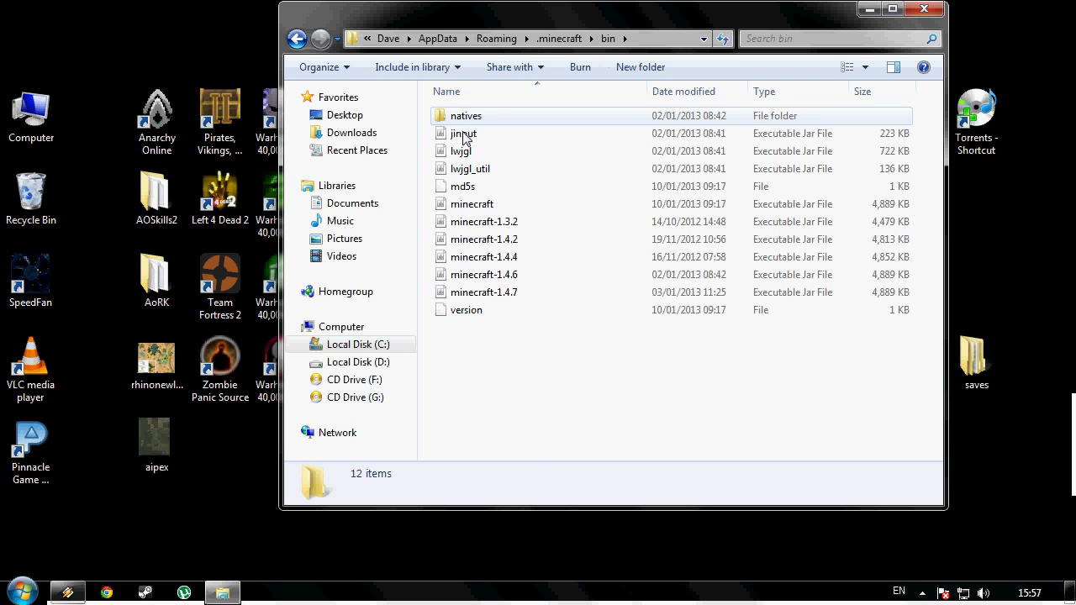
click(484, 211)
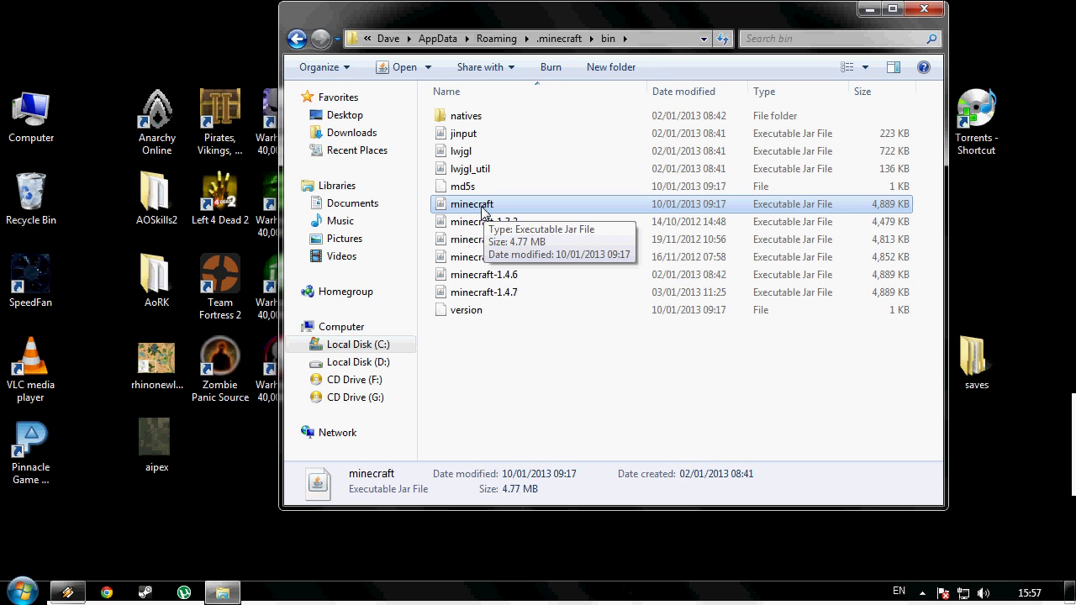
right_click(482, 206)
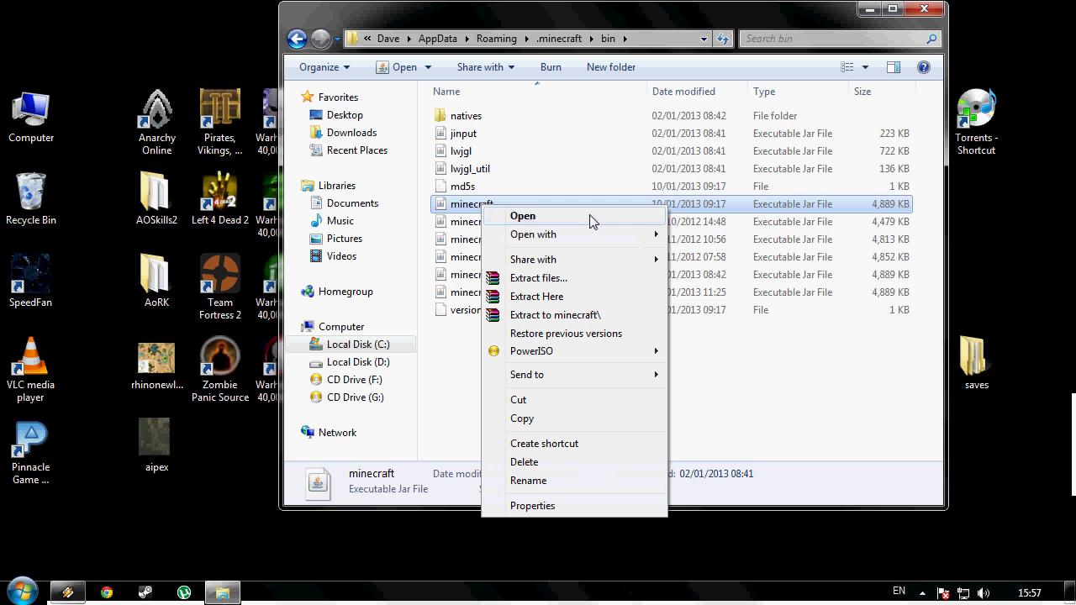
Open minecraft.jar in WinRAR and delete its META-INF folder.
mouse_move(578, 239)
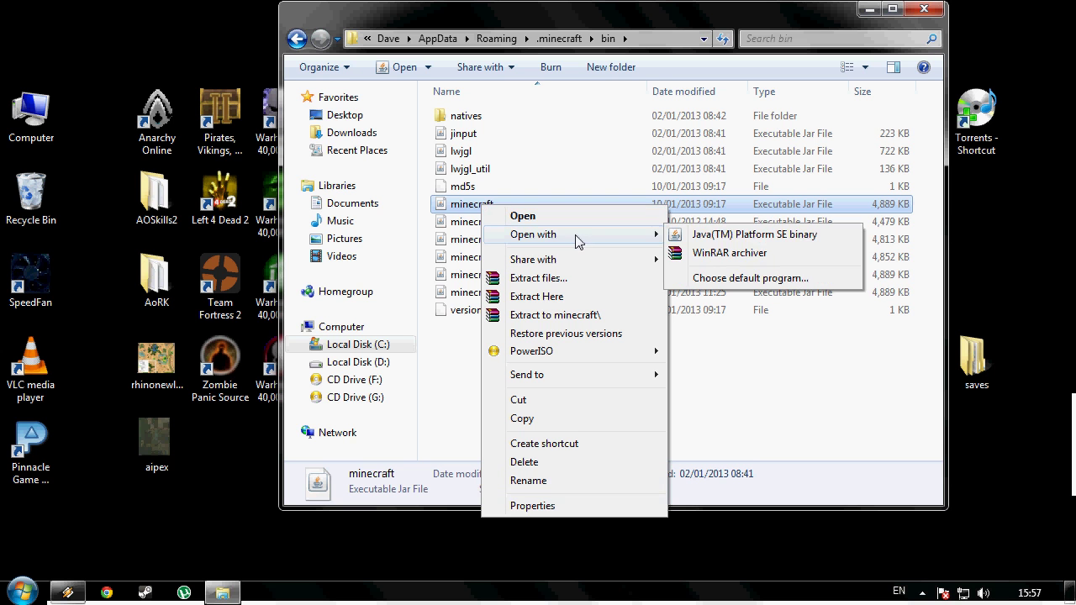
click(721, 254)
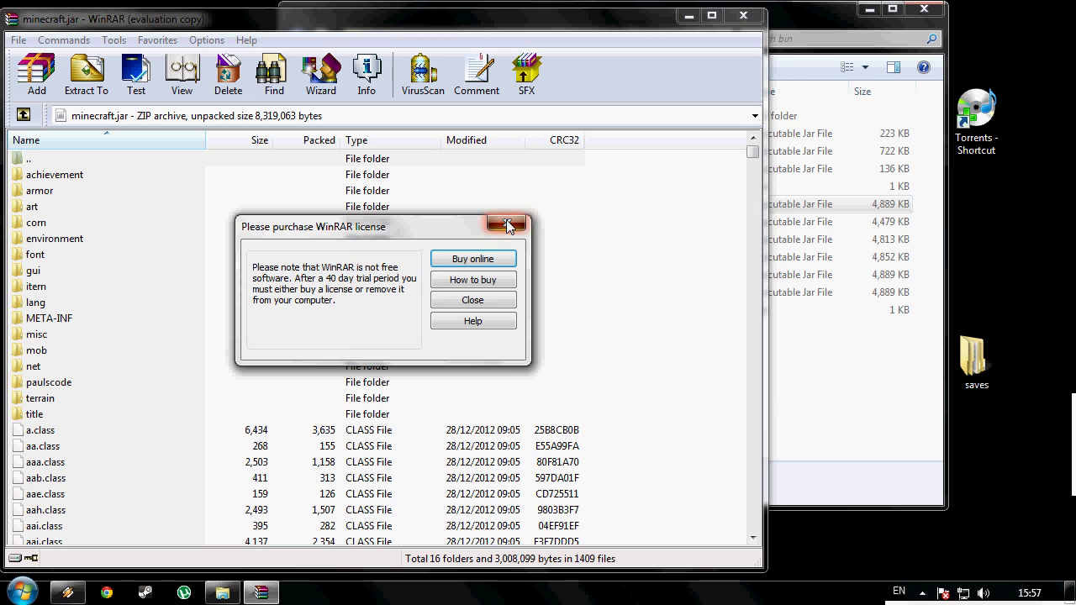
click(534, 222)
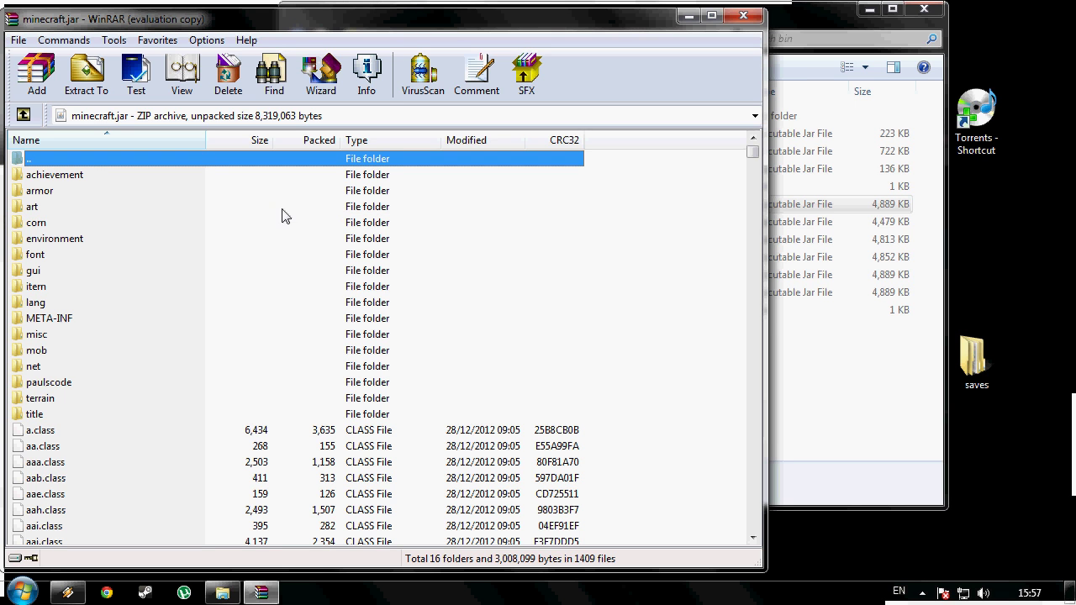
click(67, 324)
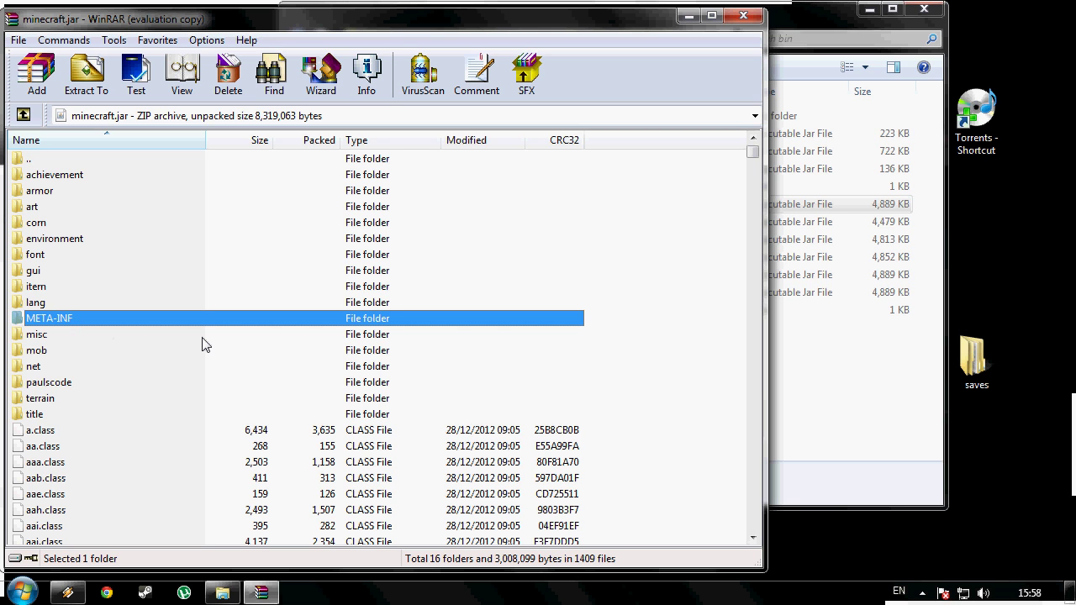
key(Delete)
key(Return)
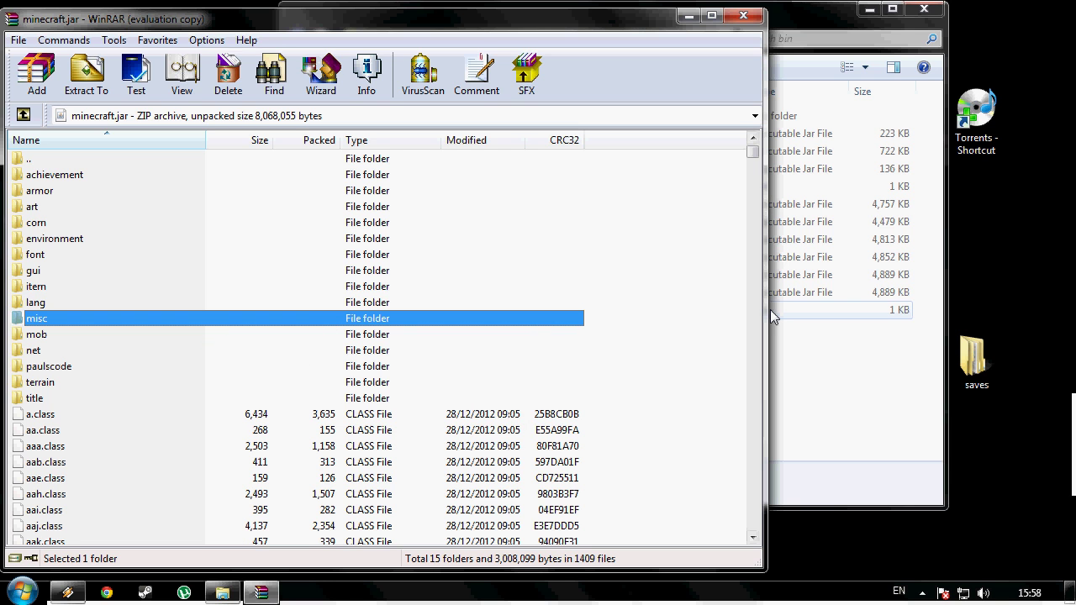
Minimize the bin folder window and move the X-RayMod archive icon into clear view.
click(845, 21)
click(868, 11)
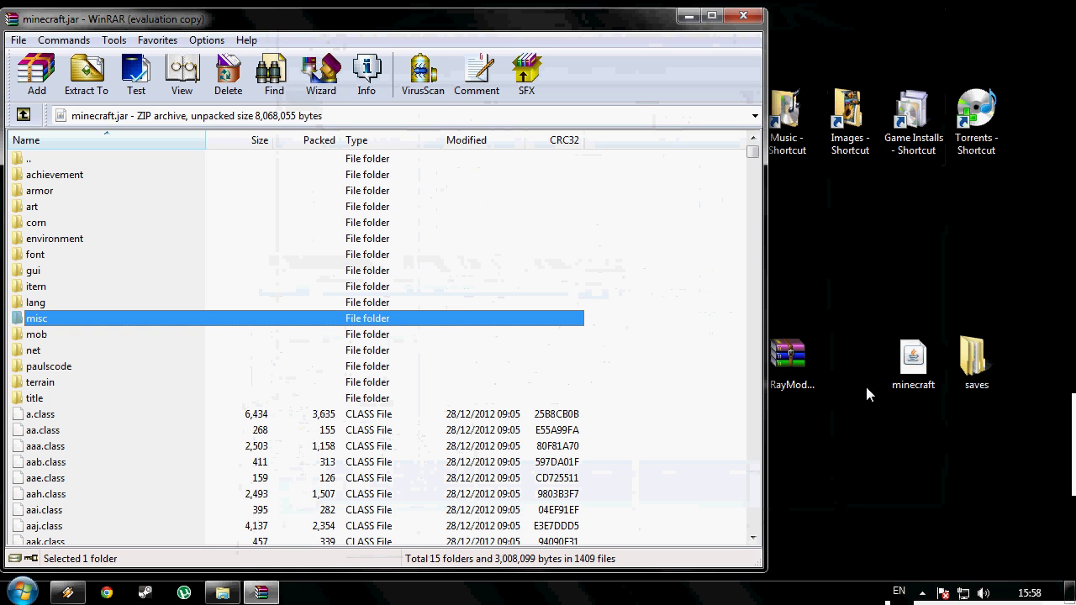
drag(852, 353, 853, 352)
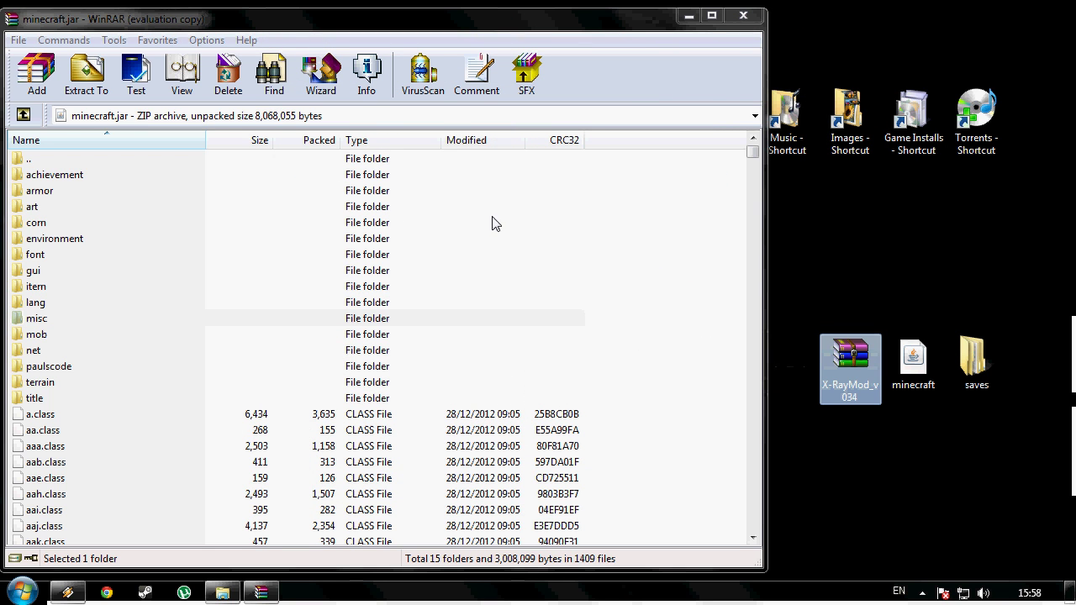
Open X-RayMod_v034.rar with WinRAR beside minecraft.jar and select its five class files.
right_click(852, 363)
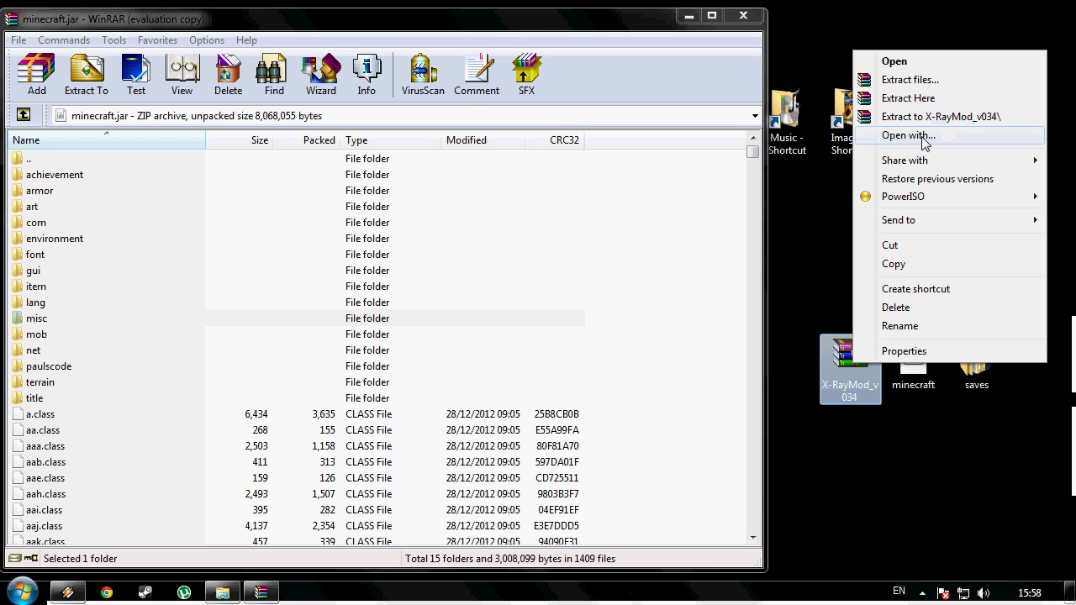
click(908, 135)
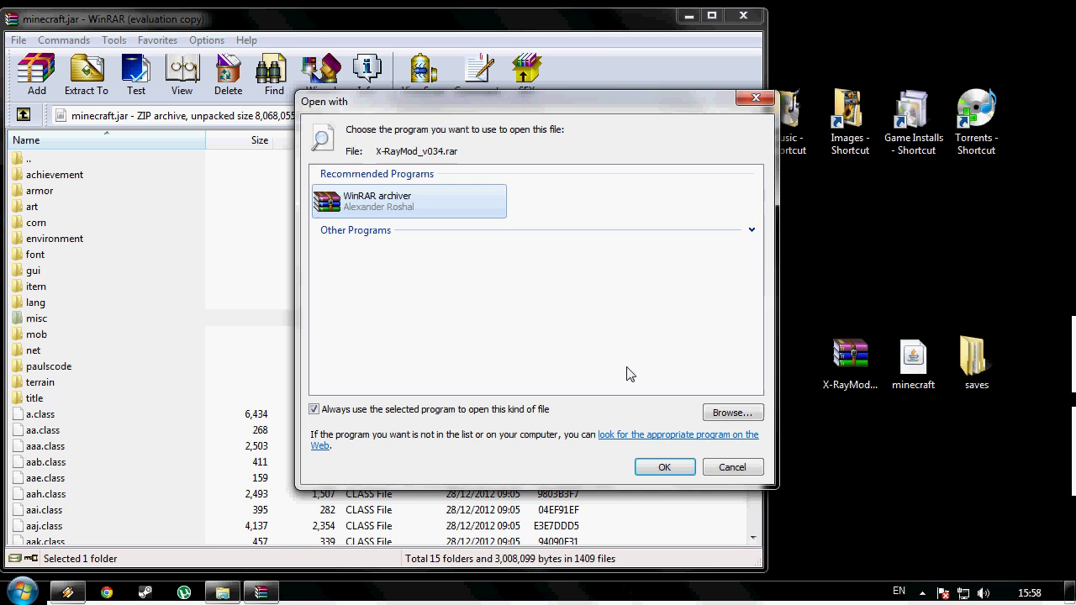
click(664, 471)
mouse_move(437, 37)
mouse_down()
mouse_move(731, 30)
mouse_move(455, 29)
mouse_up()
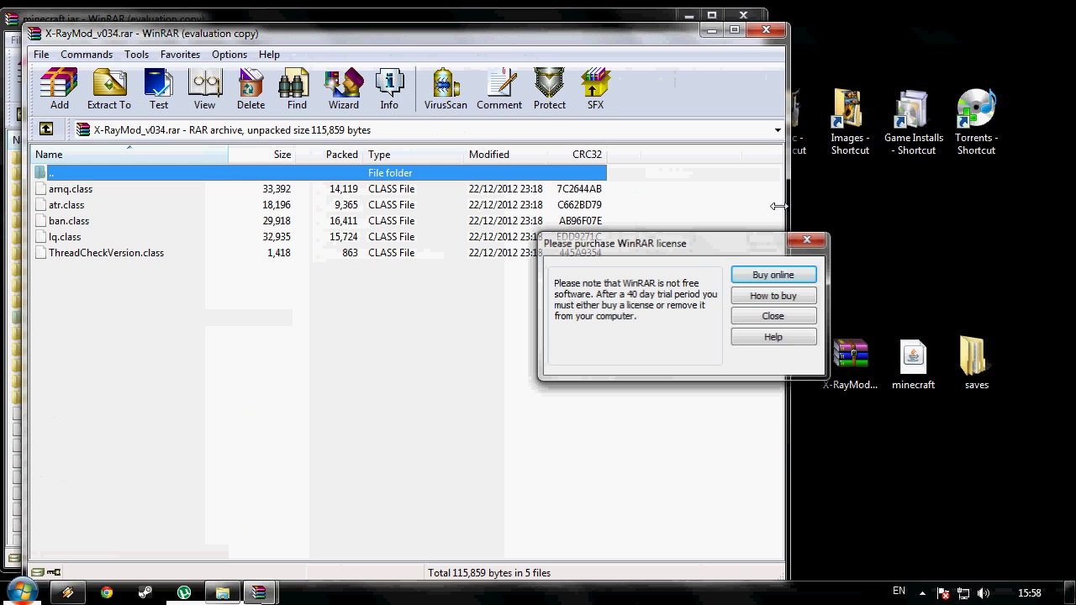
key(Escape)
drag(566, 33, 874, 17)
drag(477, 289, 363, 177)
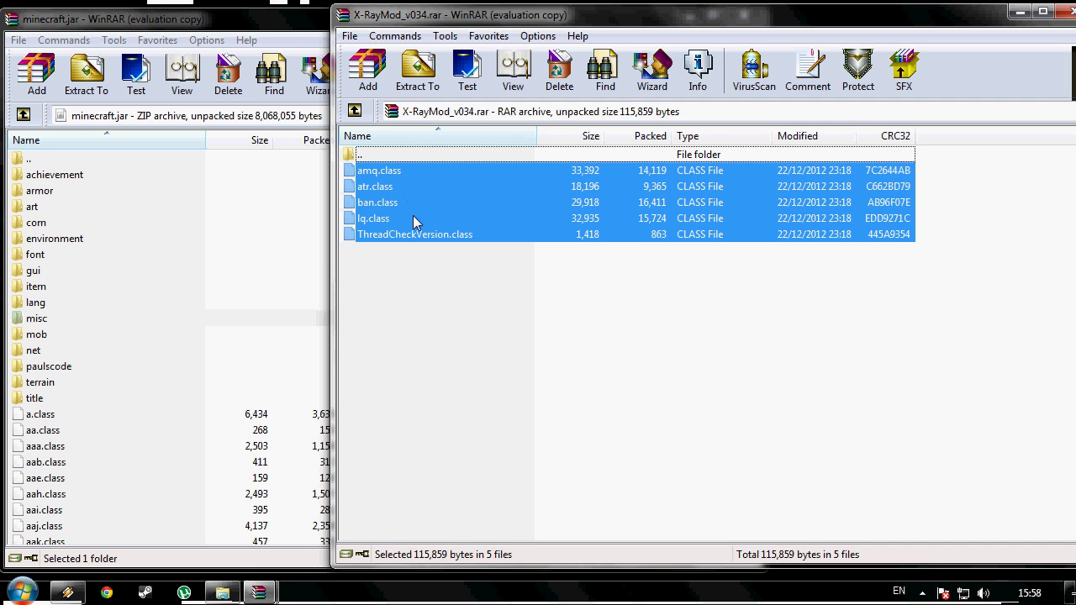
Drag all five class files into minecraft.jar using Add and replace files, then close minecraft.jar.
drag(401, 257, 345, 153)
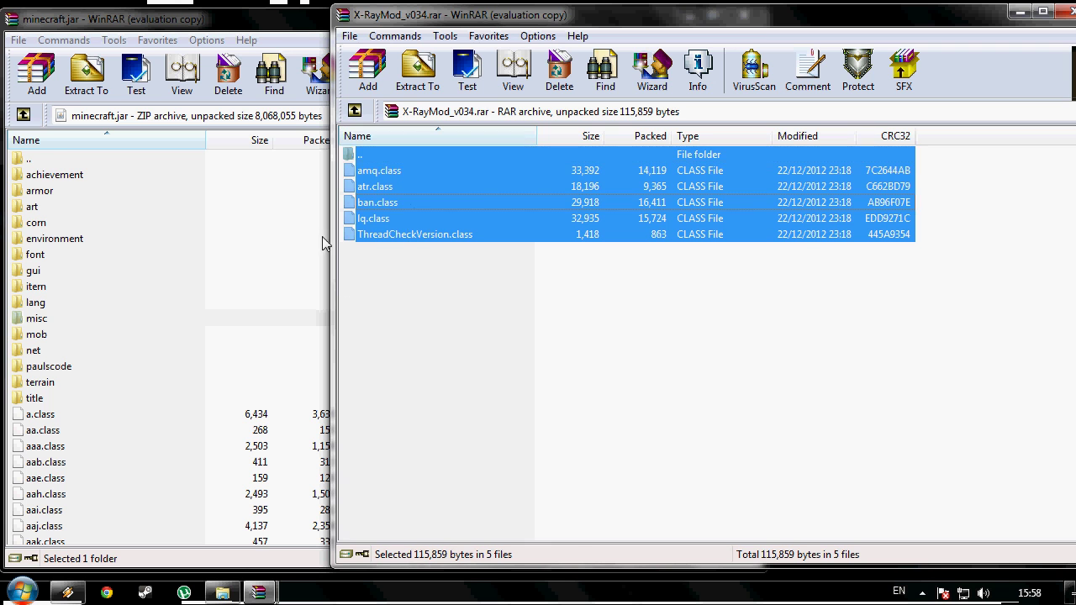
drag(216, 314, 220, 312)
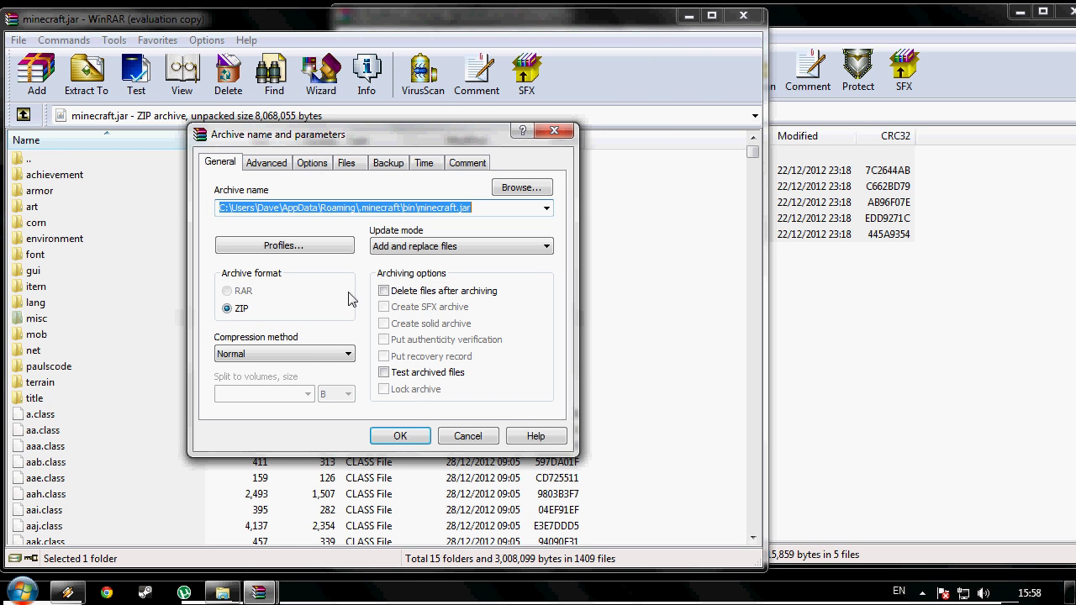
click(400, 436)
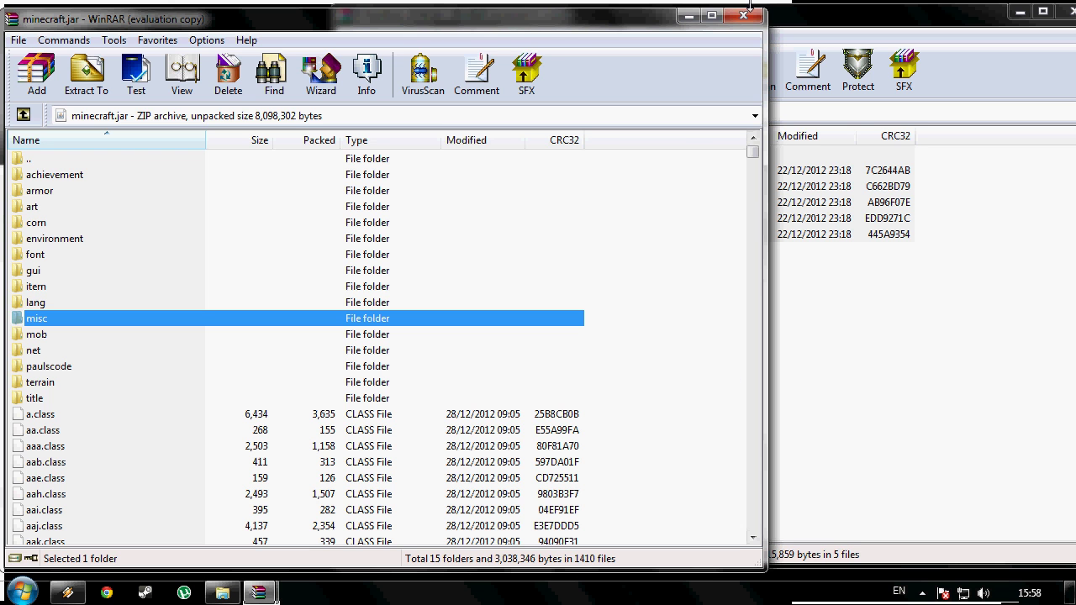
click(744, 16)
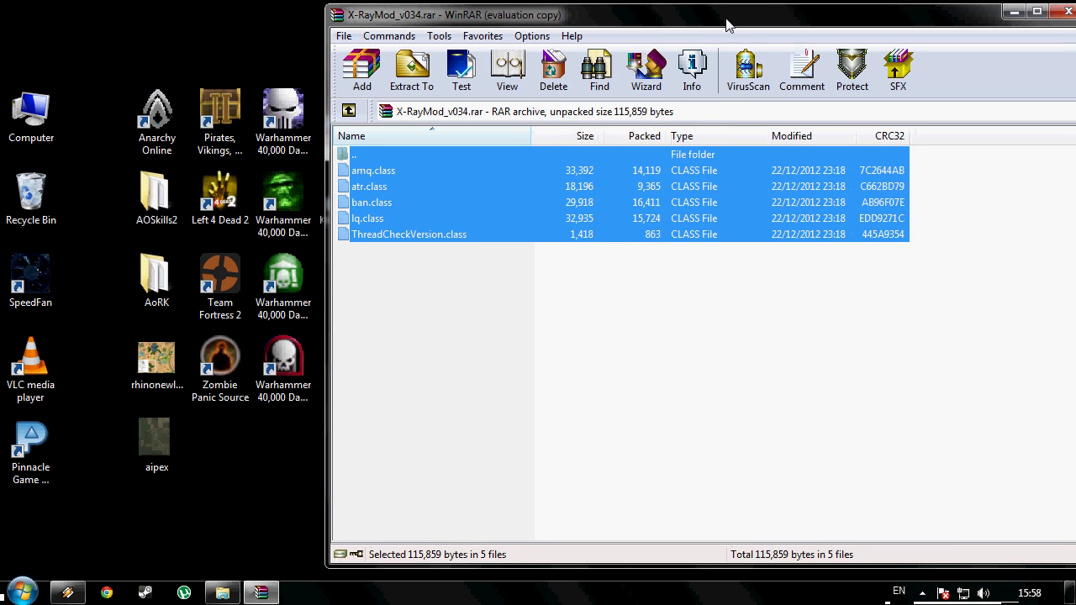
Close the X-RayMod_v034.rar WinRAR window and the bin folder Explorer window.
drag(746, 22, 562, 26)
click(888, 17)
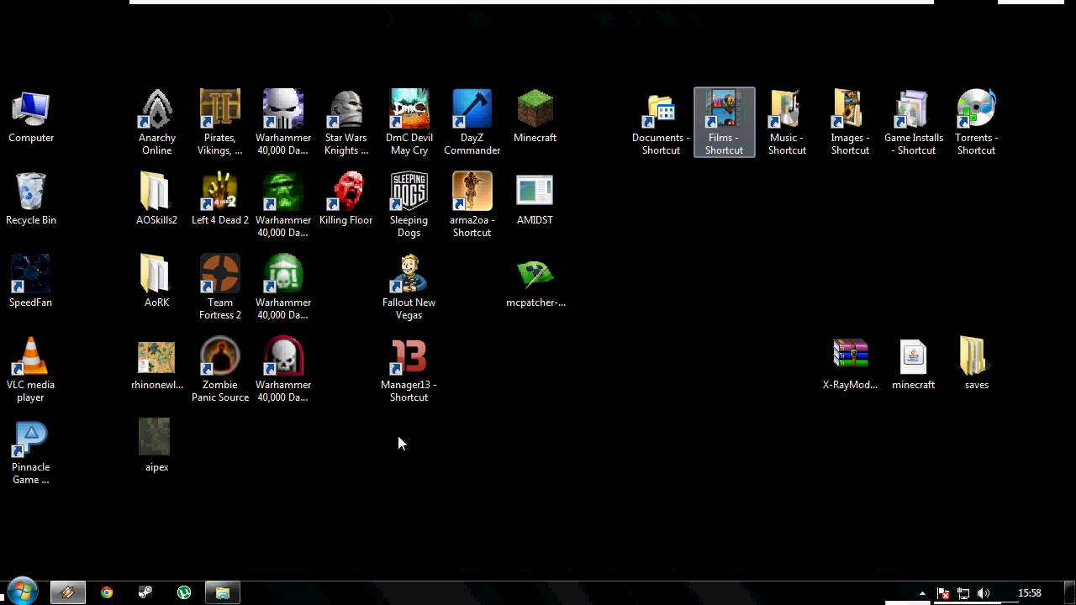
click(223, 593)
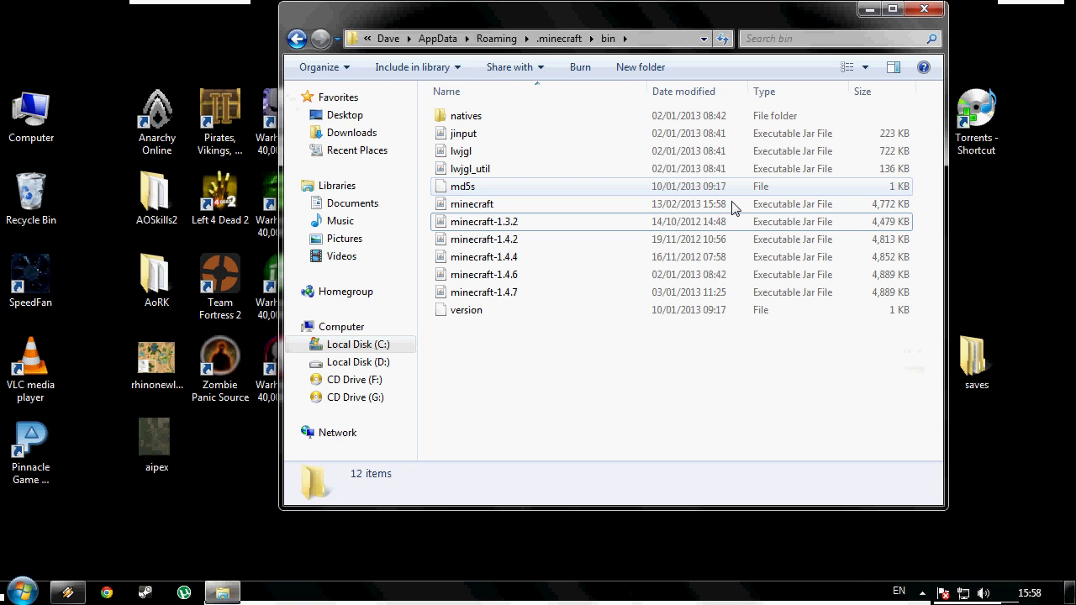
click(924, 9)
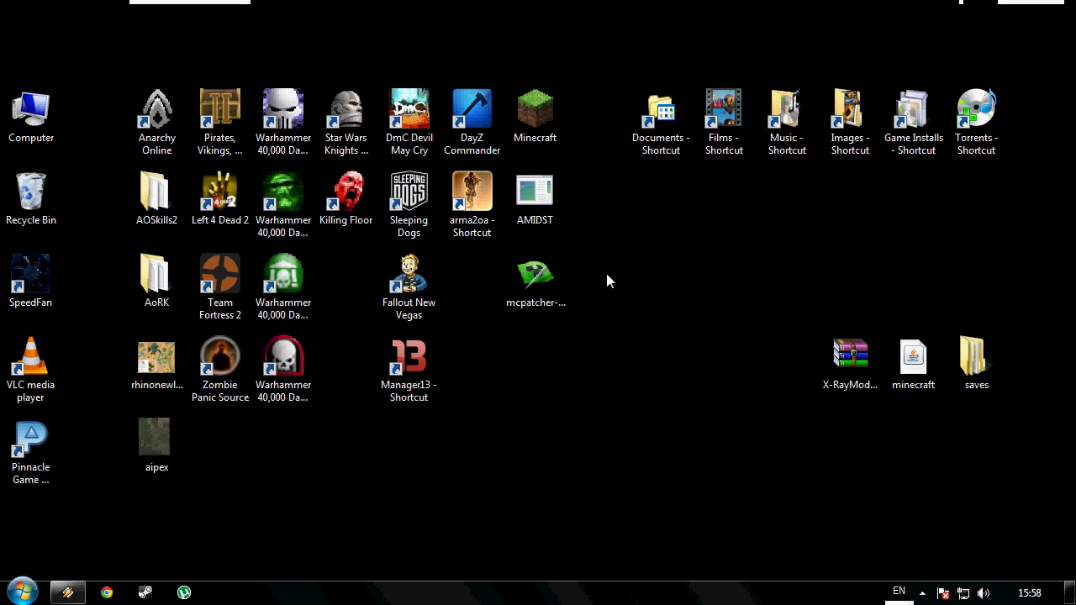
Launch Minecraft from the desktop icon, log in, and go to the Singleplayer world list.
double_click(532, 116)
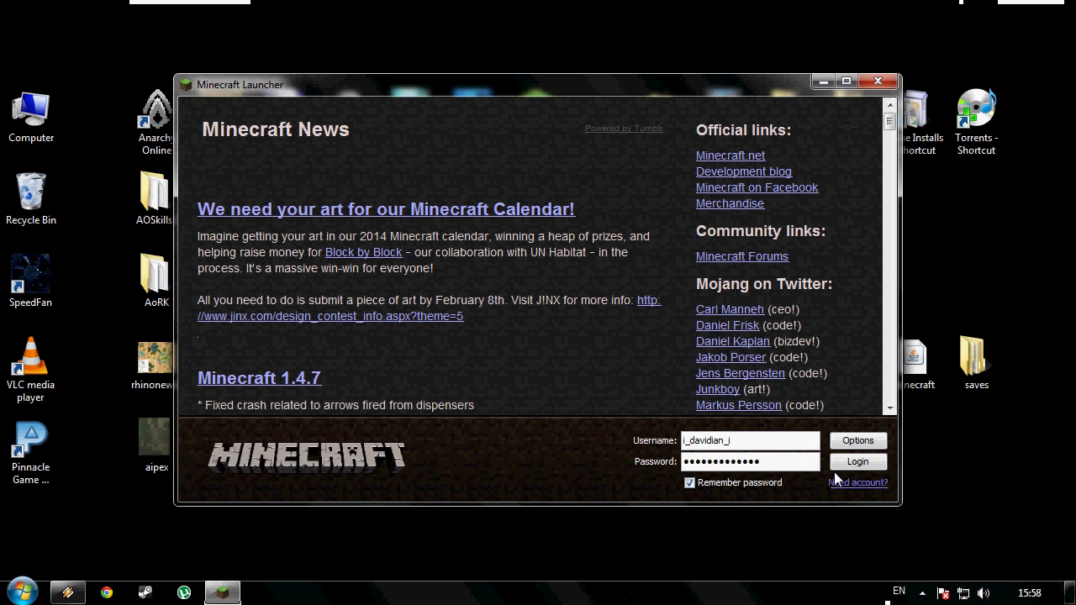
click(844, 463)
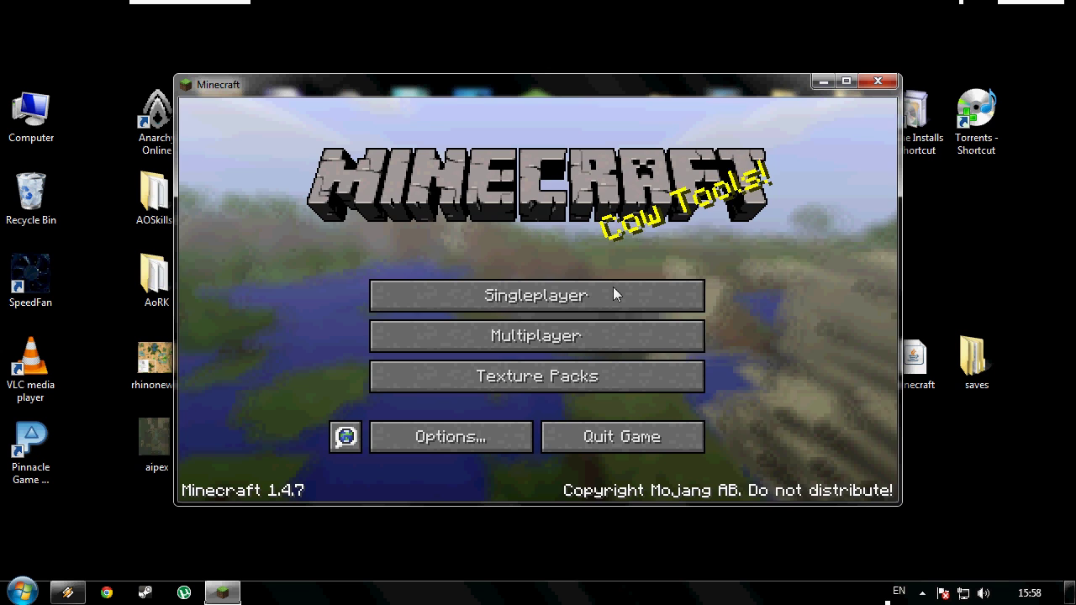
click(613, 290)
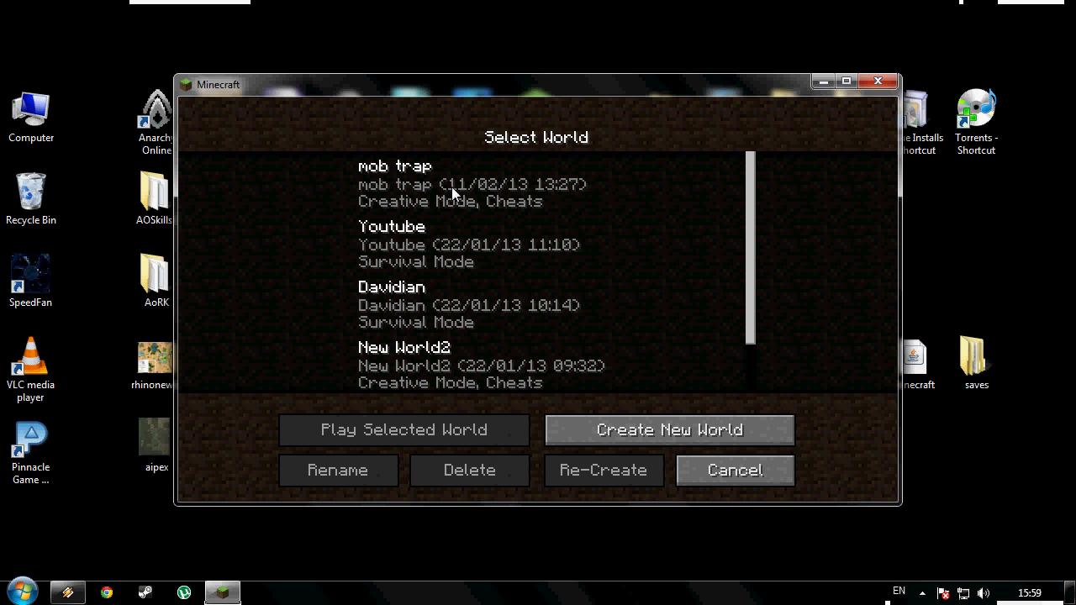
Load the Youtube world, walk forward viewing ores in x-ray, then toggle x-ray off with X.
double_click(434, 246)
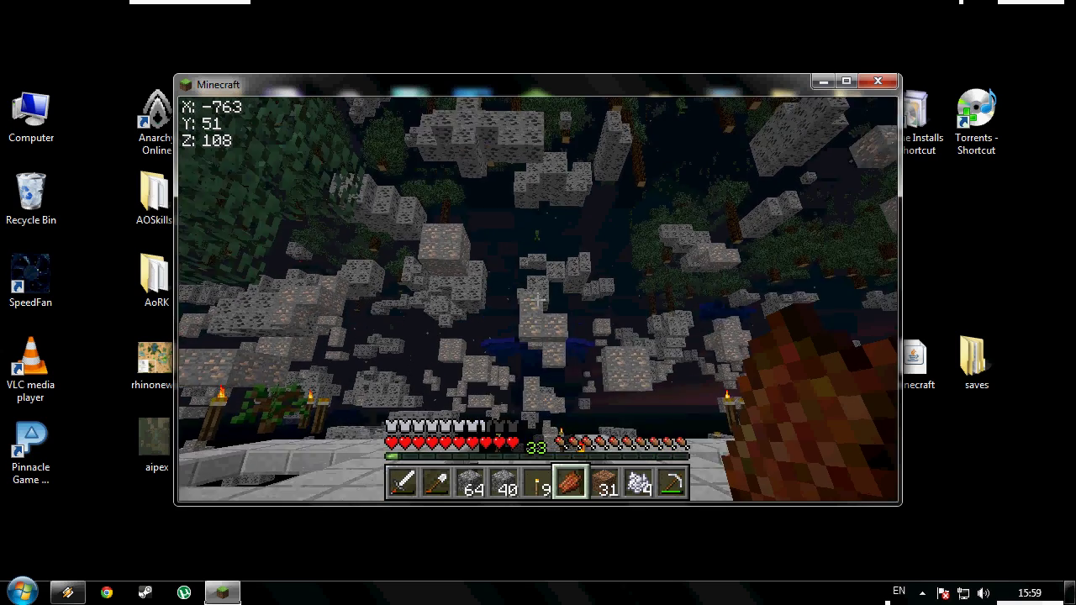
key(w)
key(w)
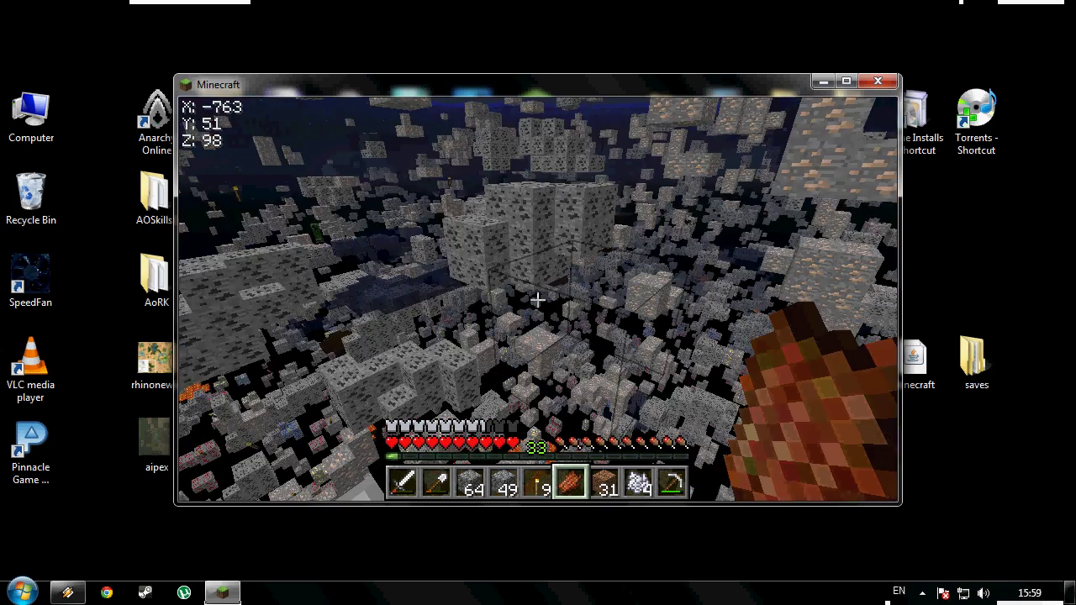
key(x)
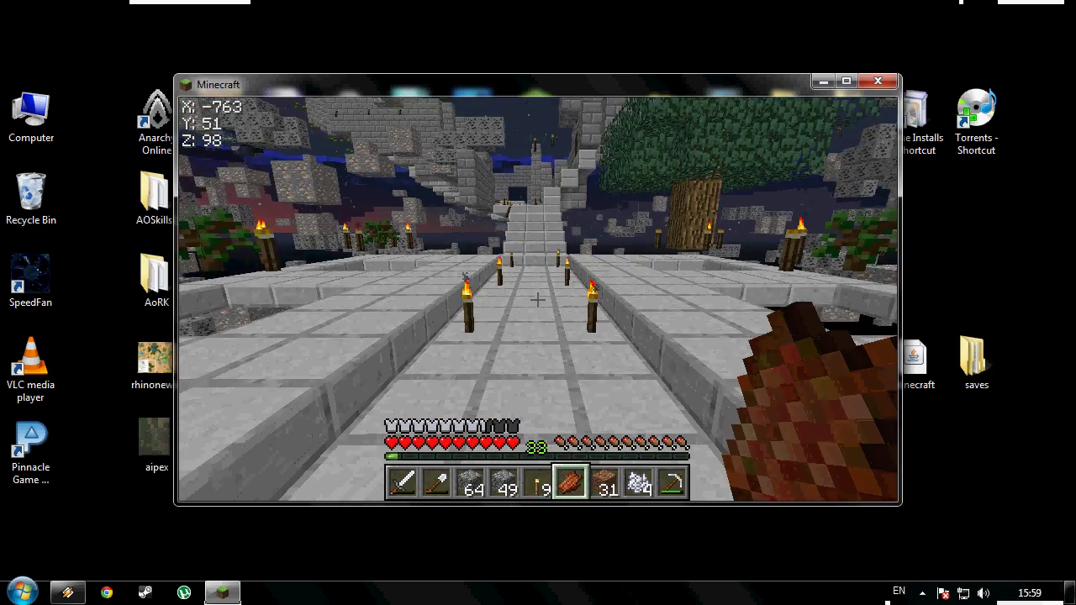
key(x)
key(w)
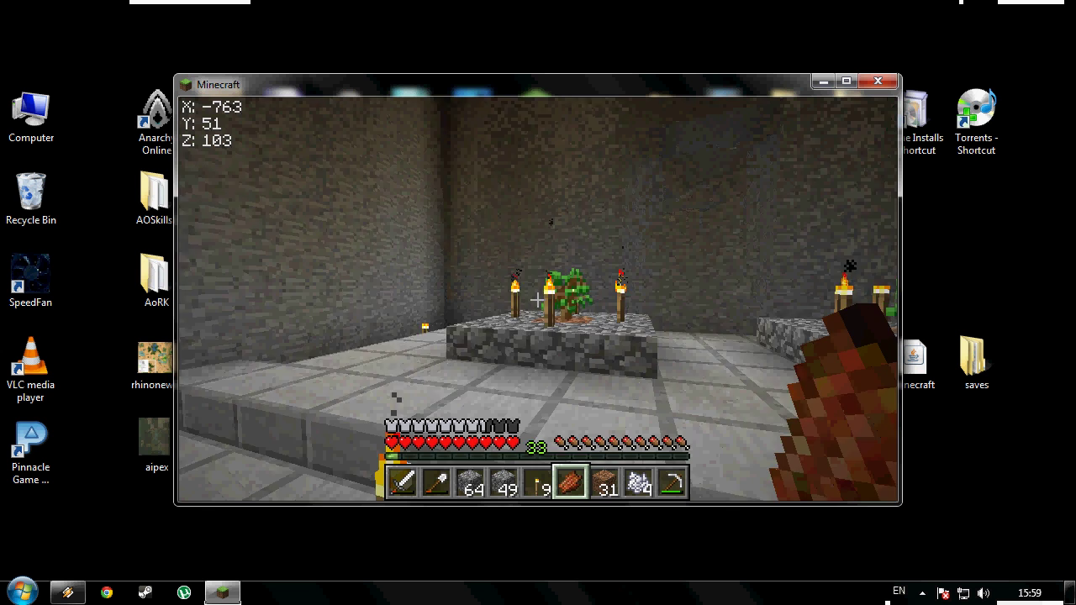
Save and quit the Youtube world to the title screen, then quit Minecraft.
key(Escape)
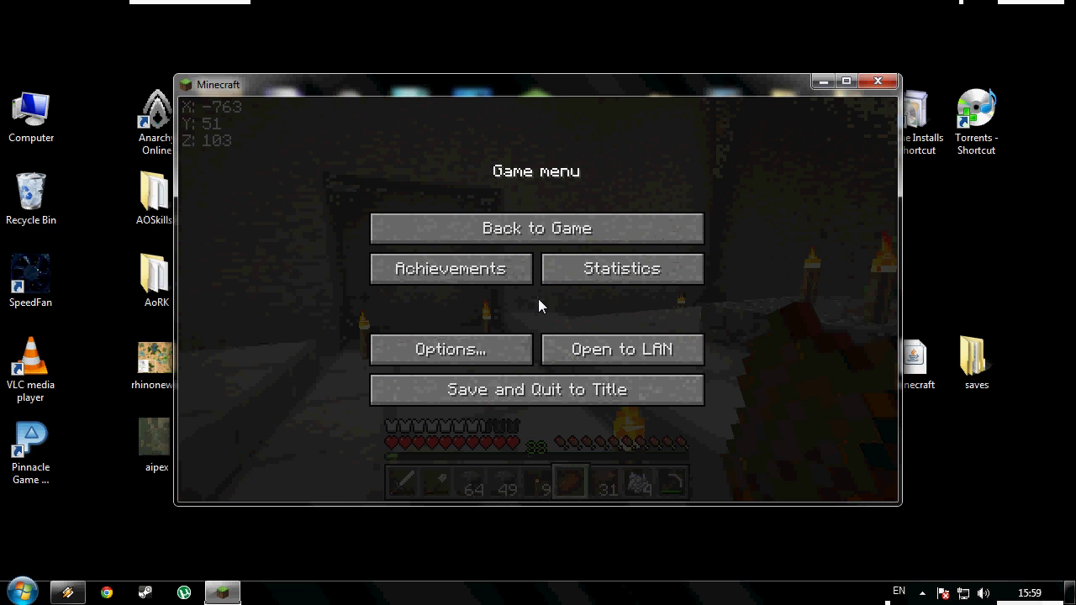
click(513, 395)
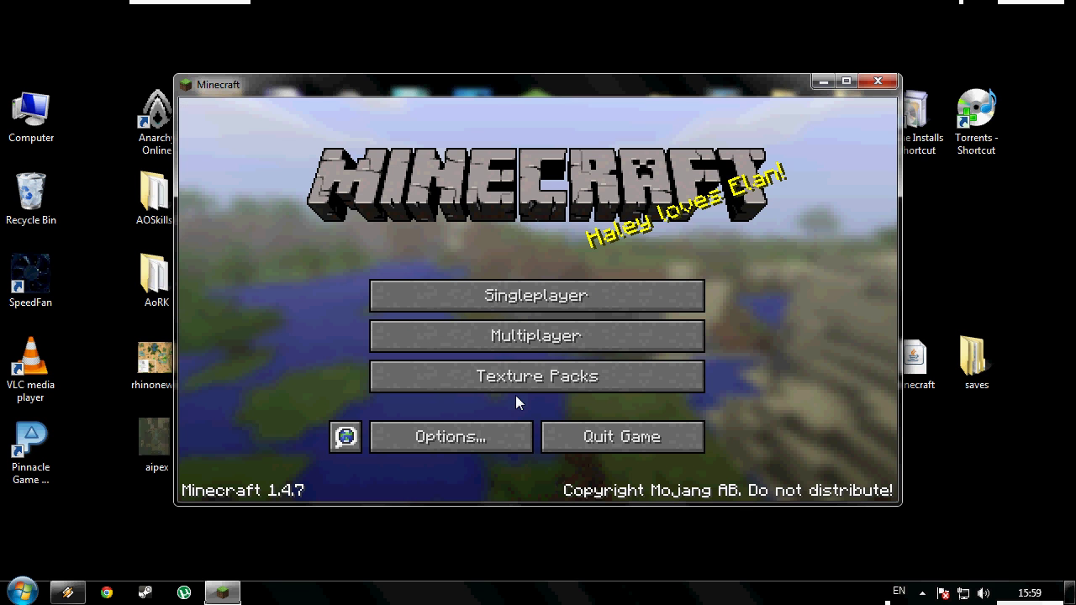
click(659, 438)
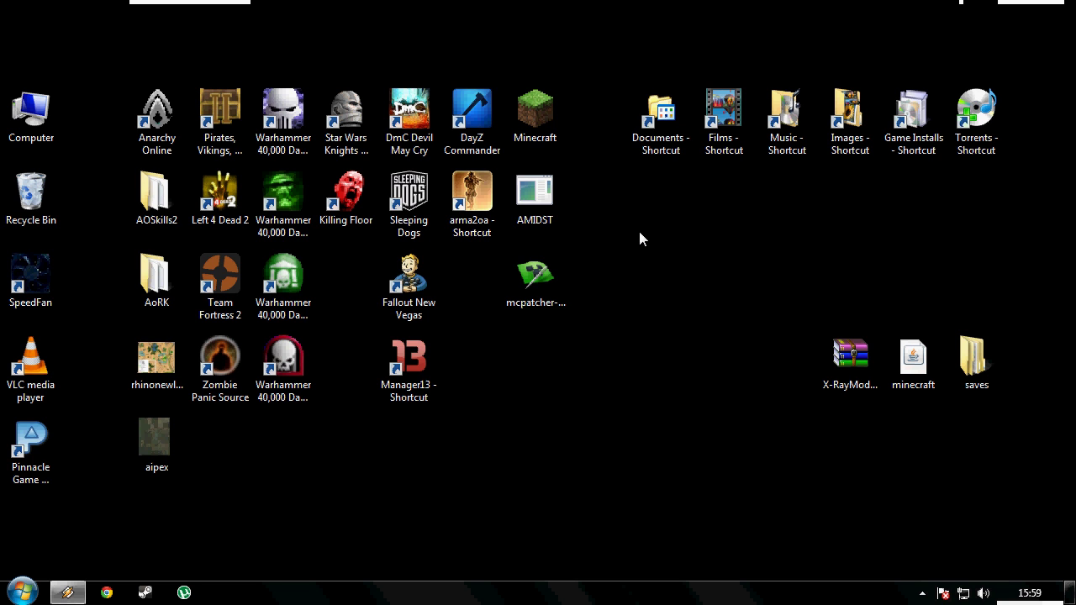
After a few drag-selections on the desktop, reveal the hidden icons in the system tray.
drag(639, 232, 785, 343)
drag(632, 213, 789, 444)
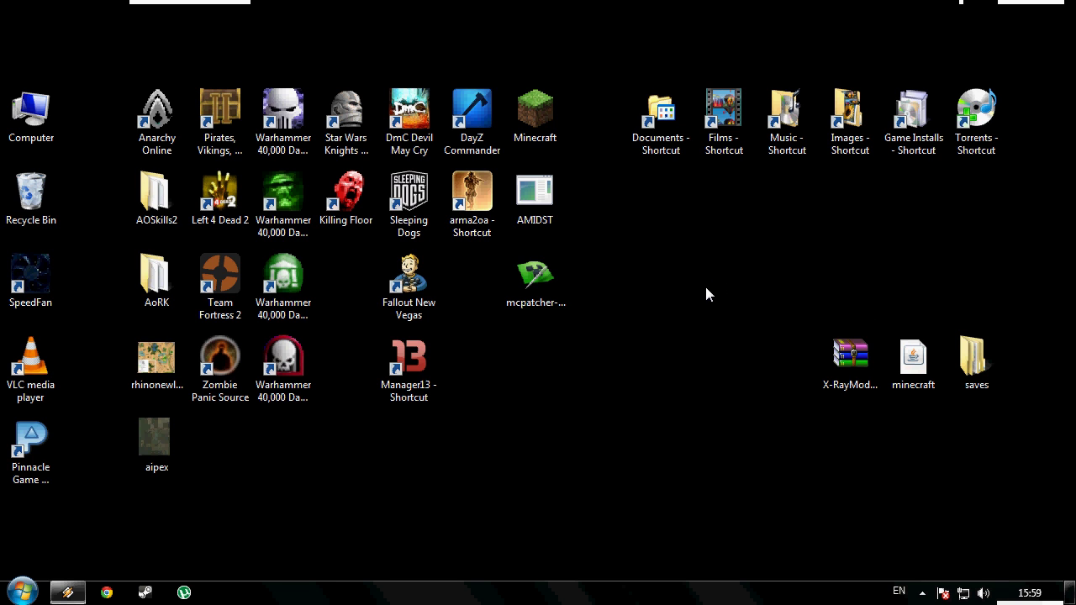
drag(559, 355, 662, 437)
drag(661, 330, 767, 405)
click(922, 593)
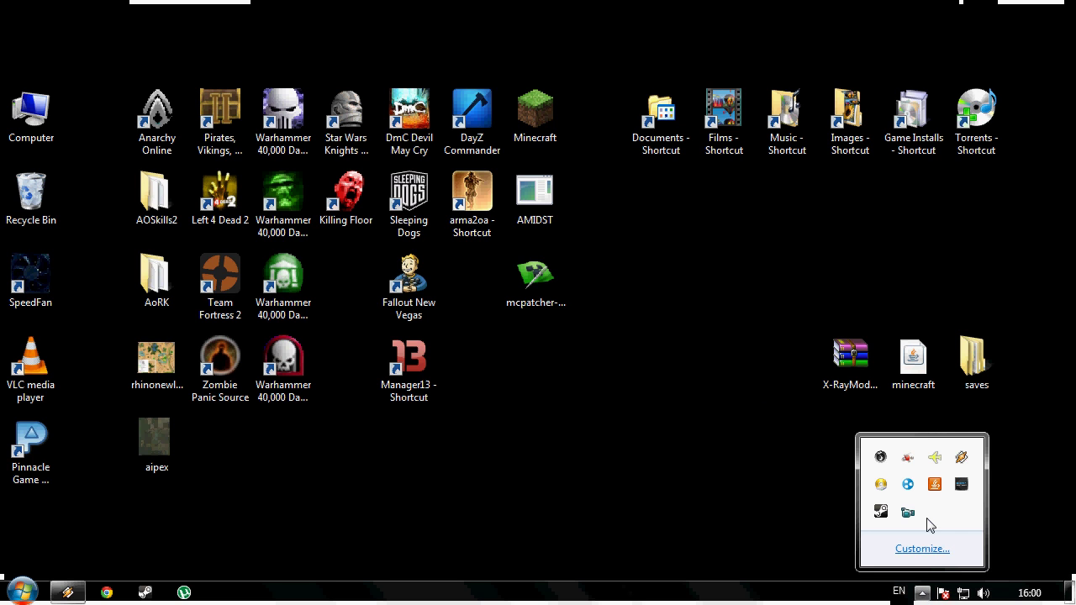